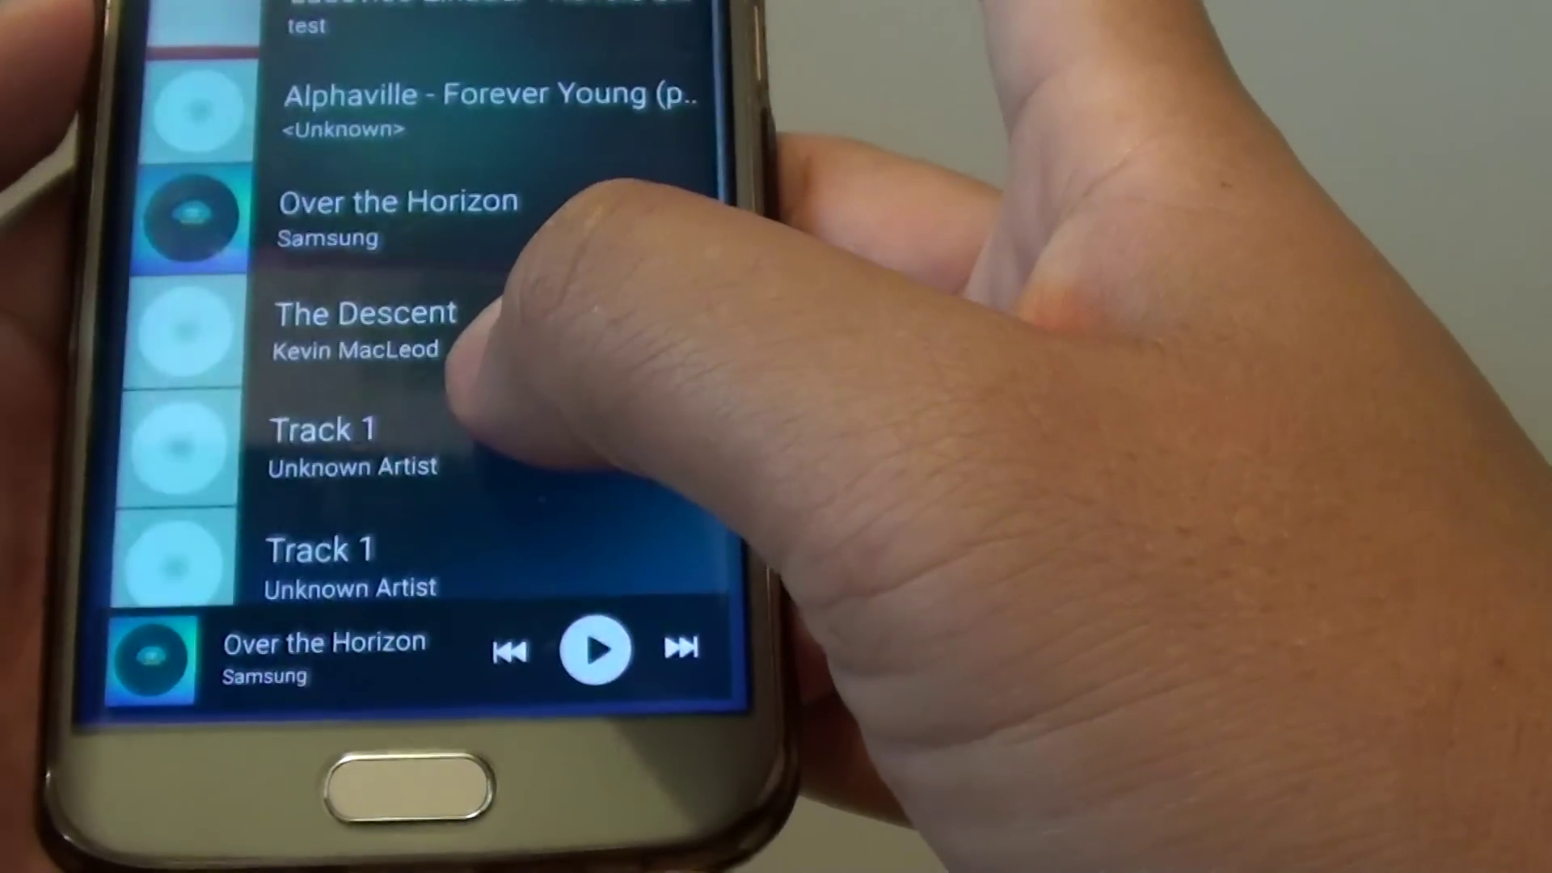
scroll(486, 303, up, 3)
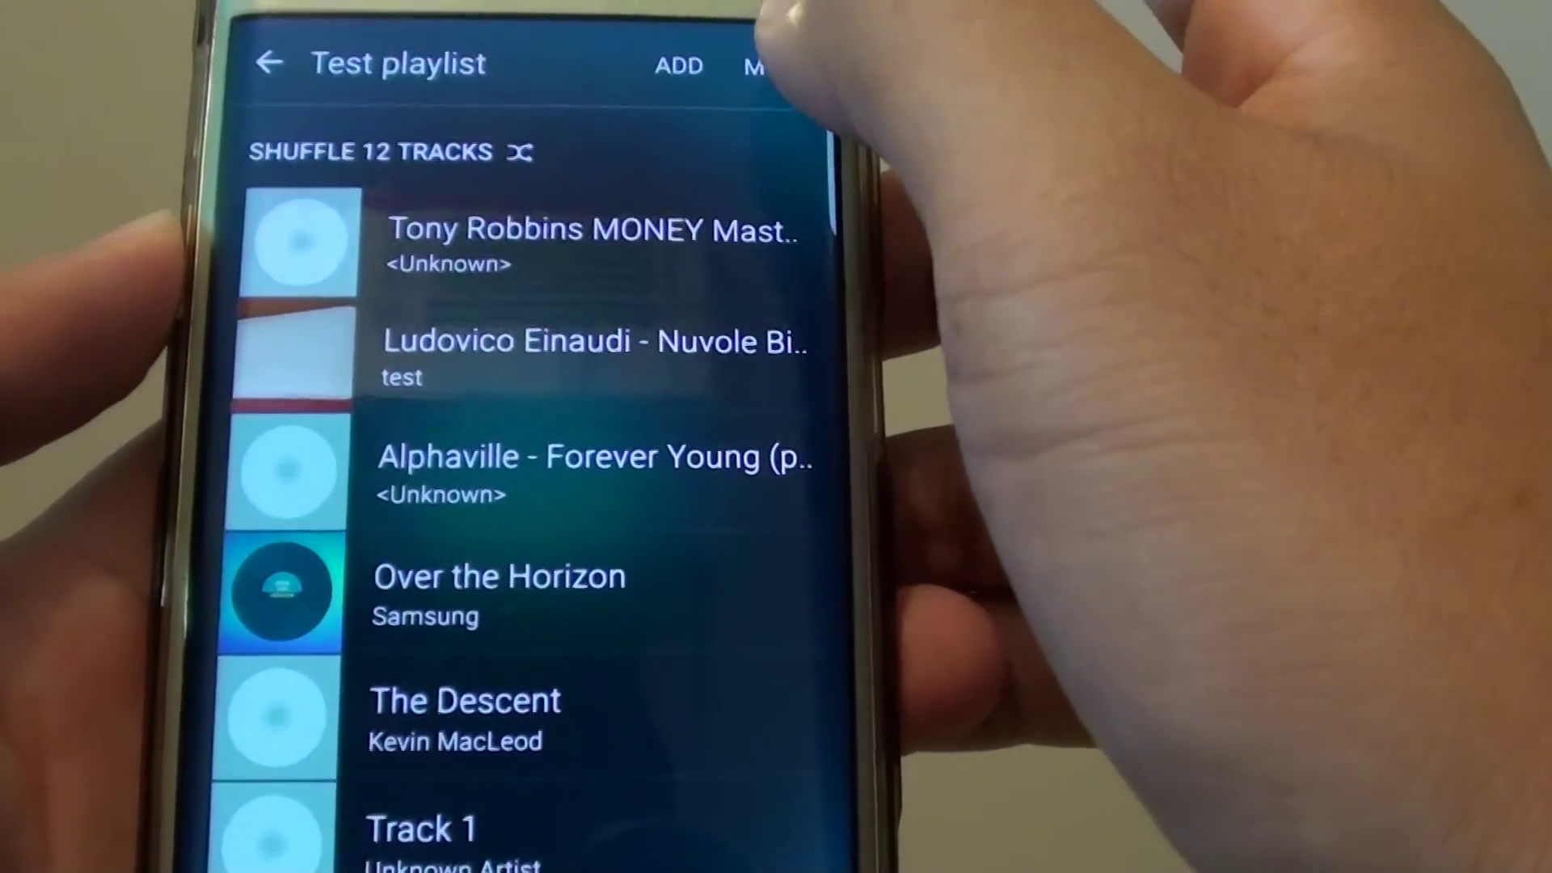
Open the overflow (MORE) menu of the 12-track Test playlist
click(765, 63)
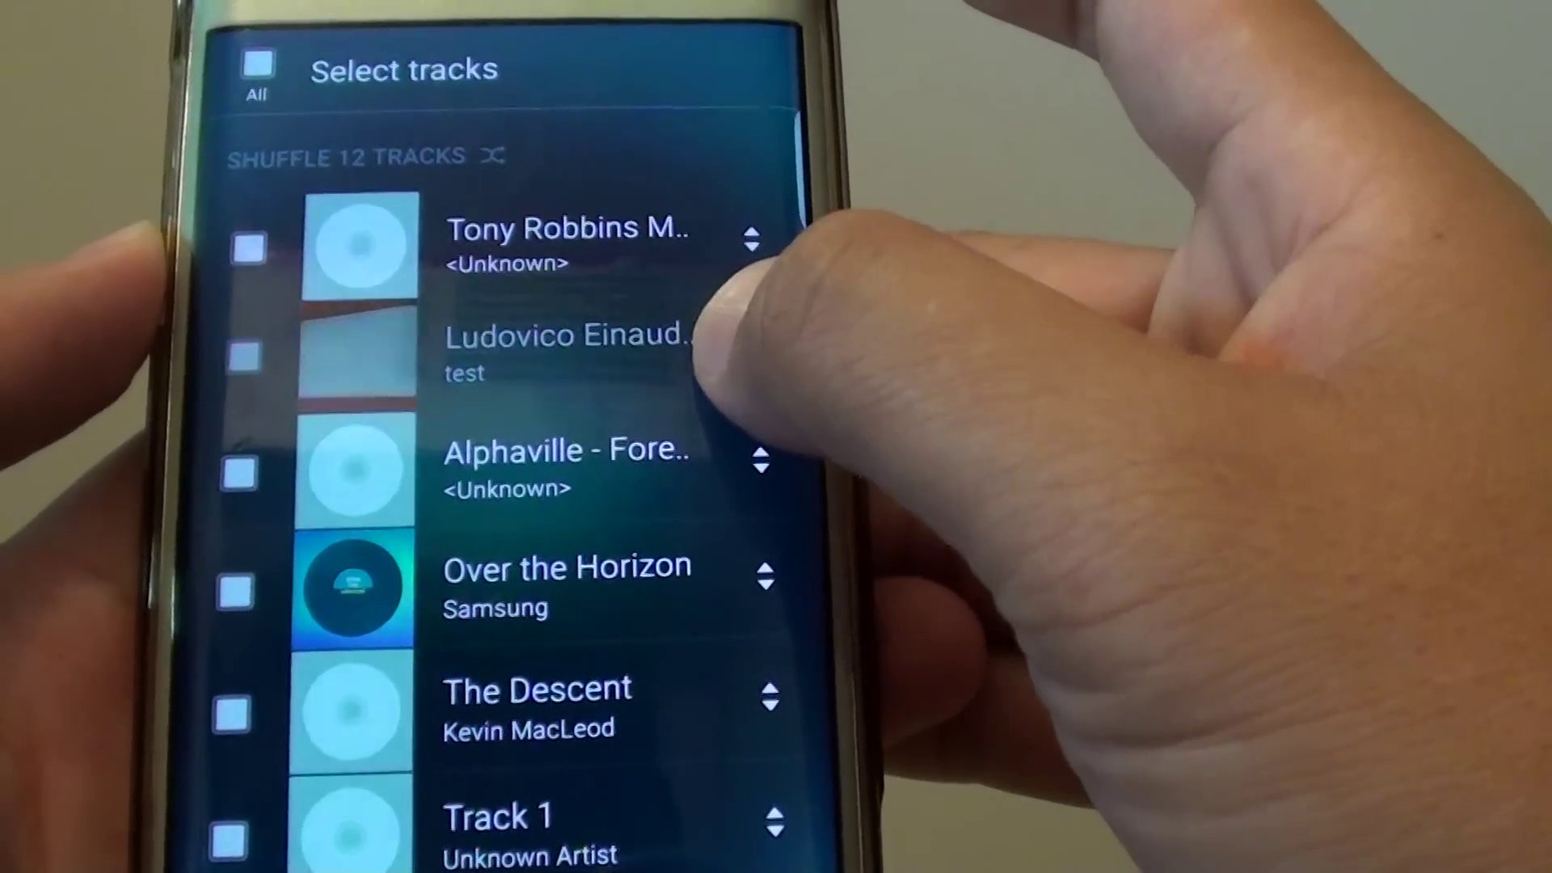
Move Ludovico Einaudi above Tony Robbins in Test playlist, then return to Playlists
drag(728, 346, 746, 237)
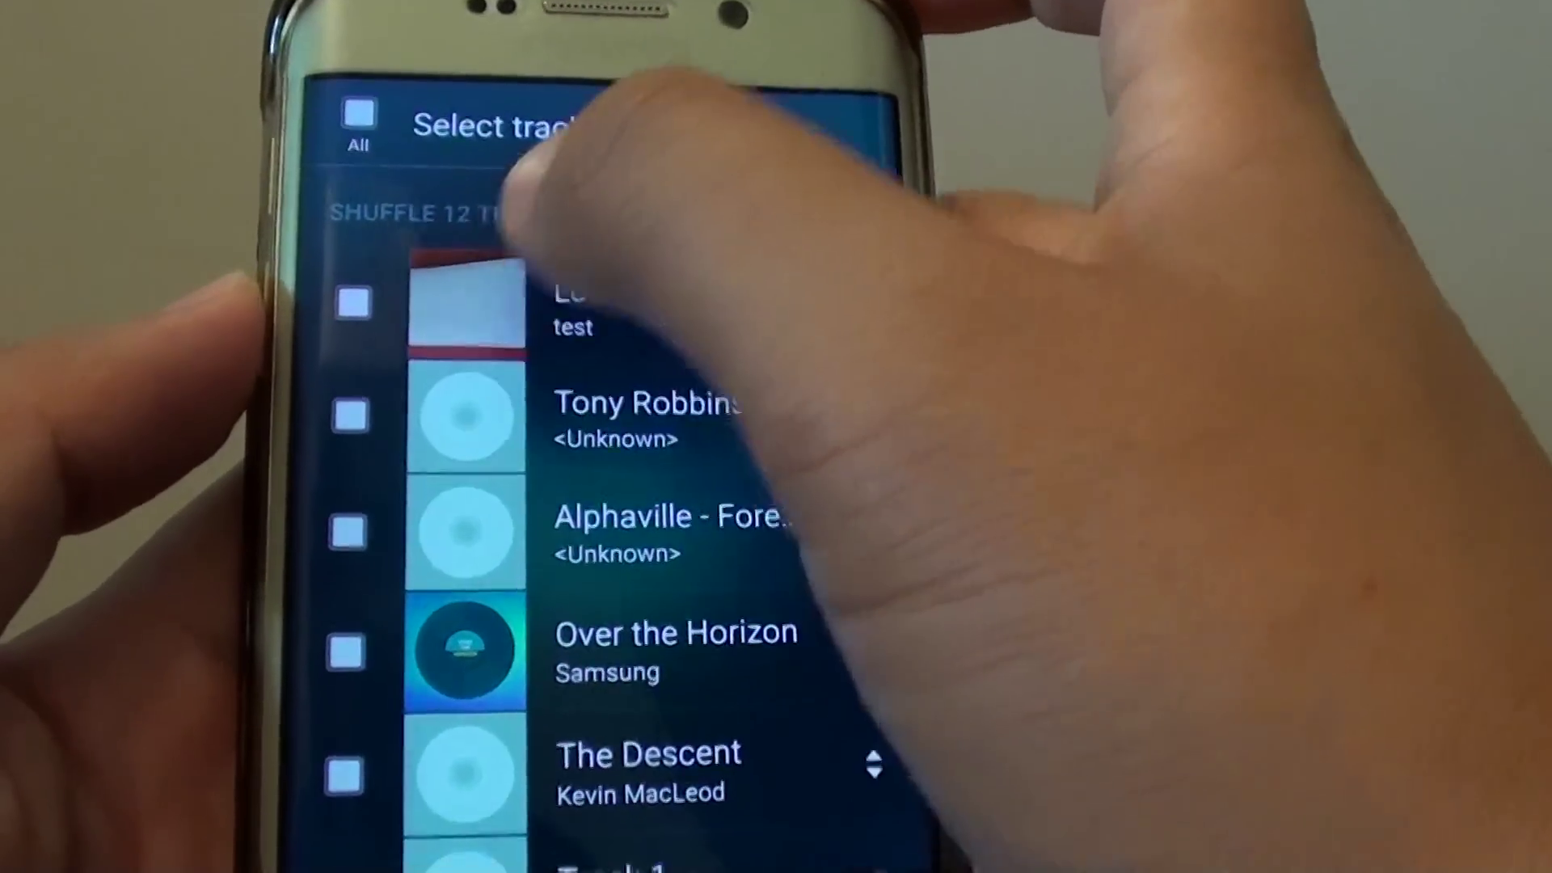
key(Escape)
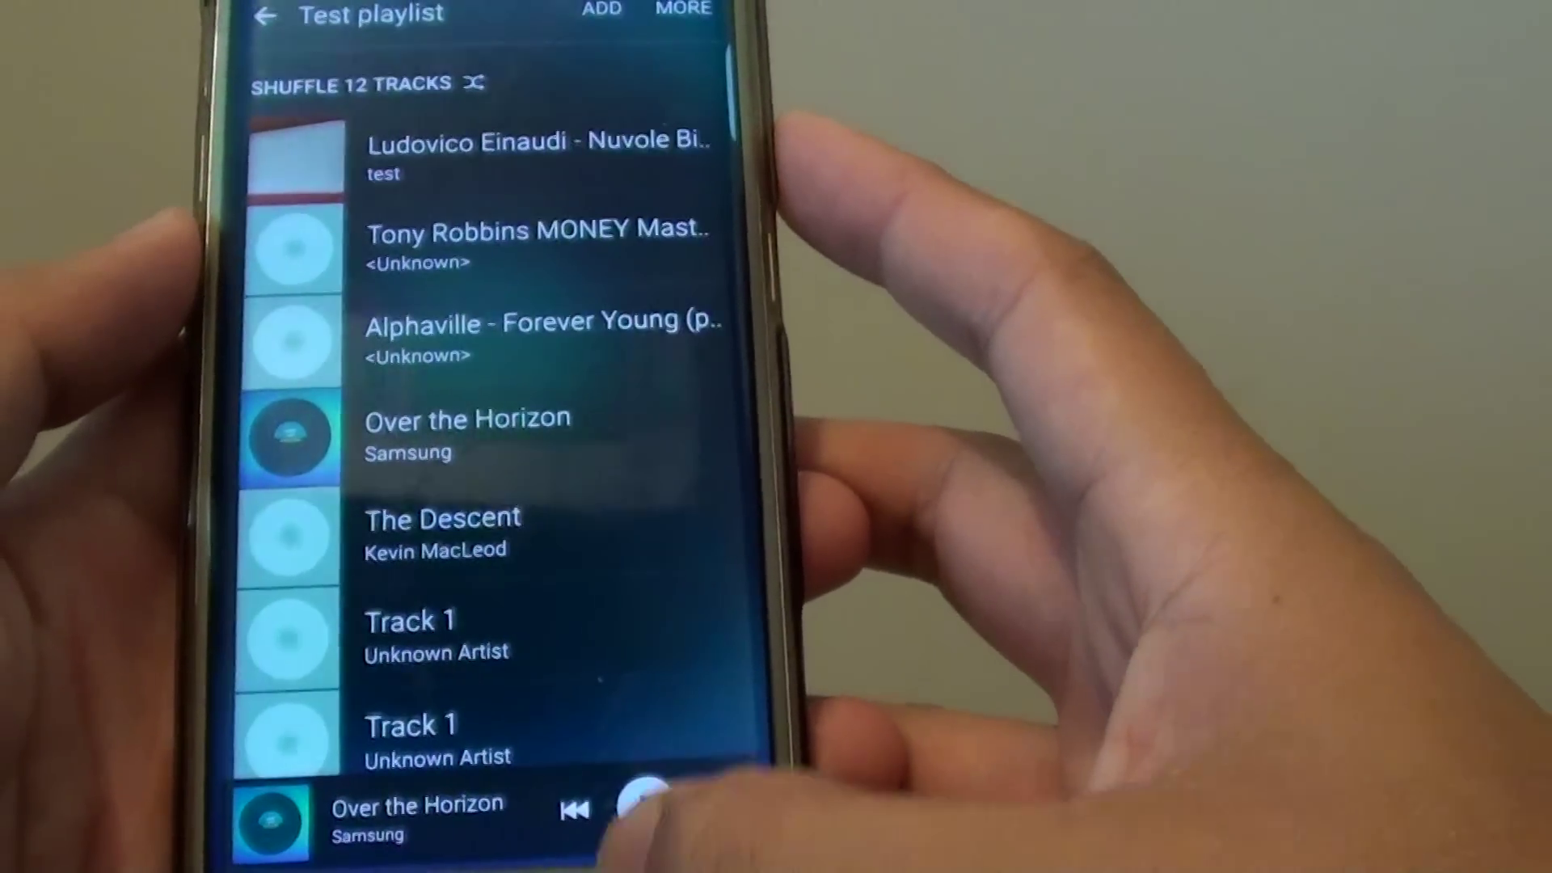
key(Escape)
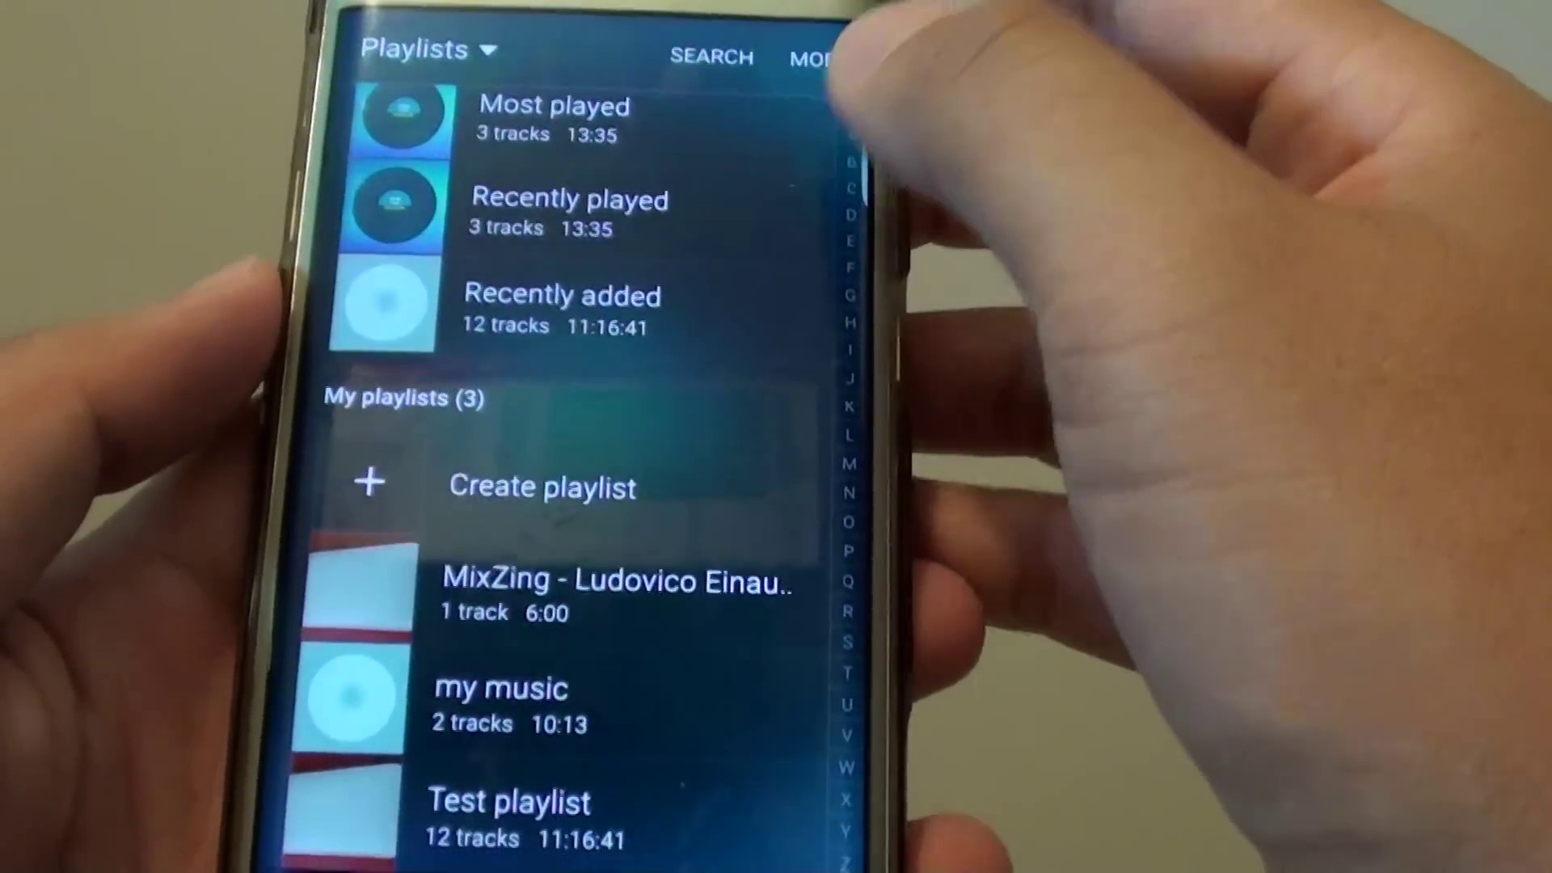
Open Test playlist and its options menu, dismissing an accidental rename dialog
click(810, 58)
click(449, 606)
click(425, 692)
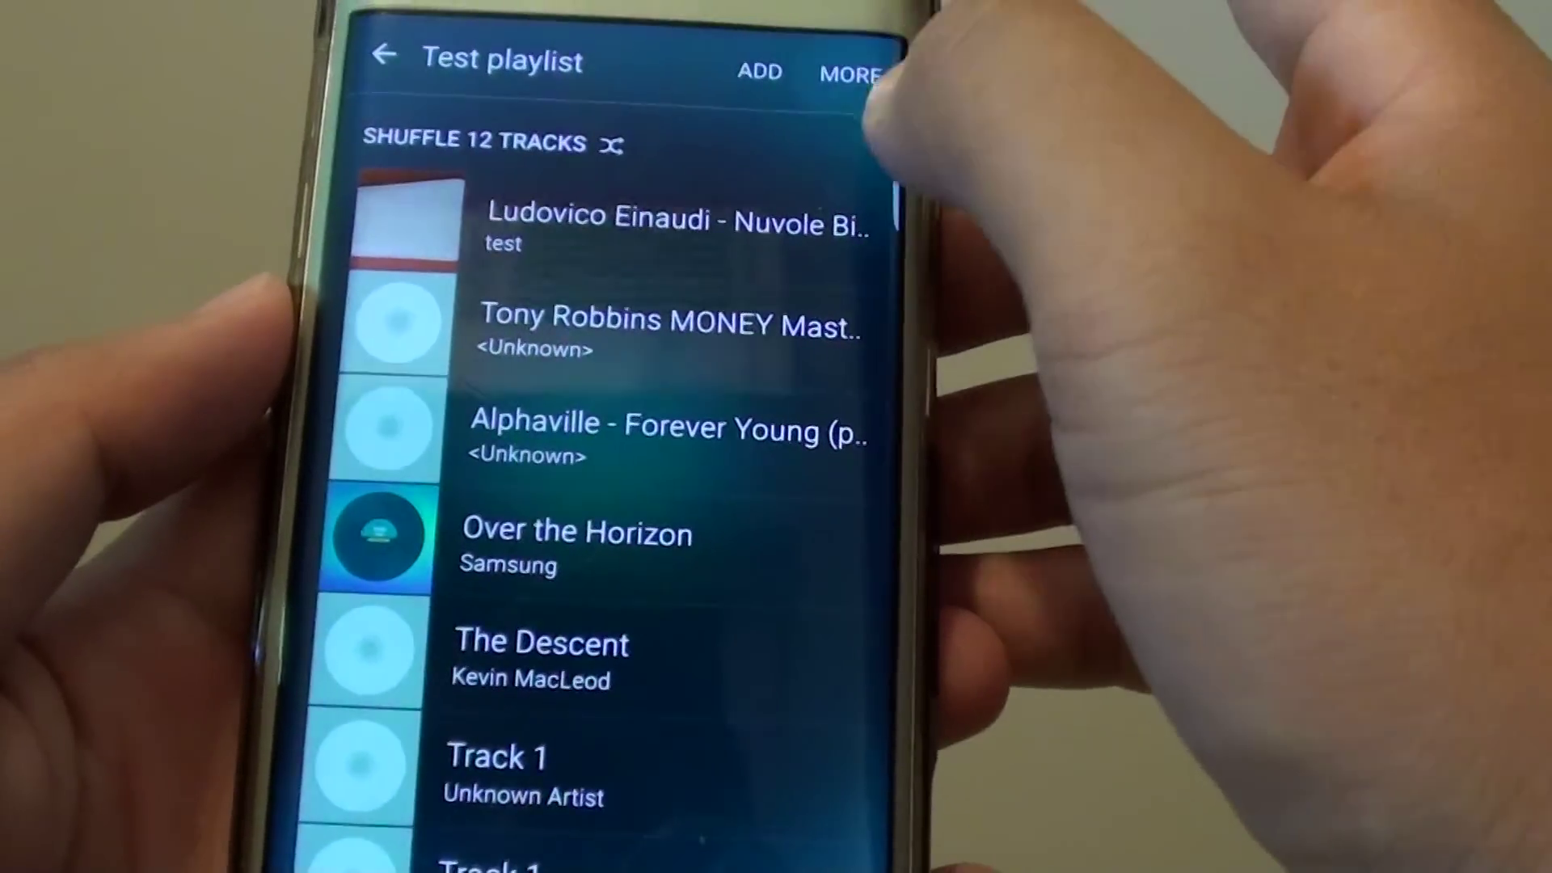
click(810, 40)
click(679, 128)
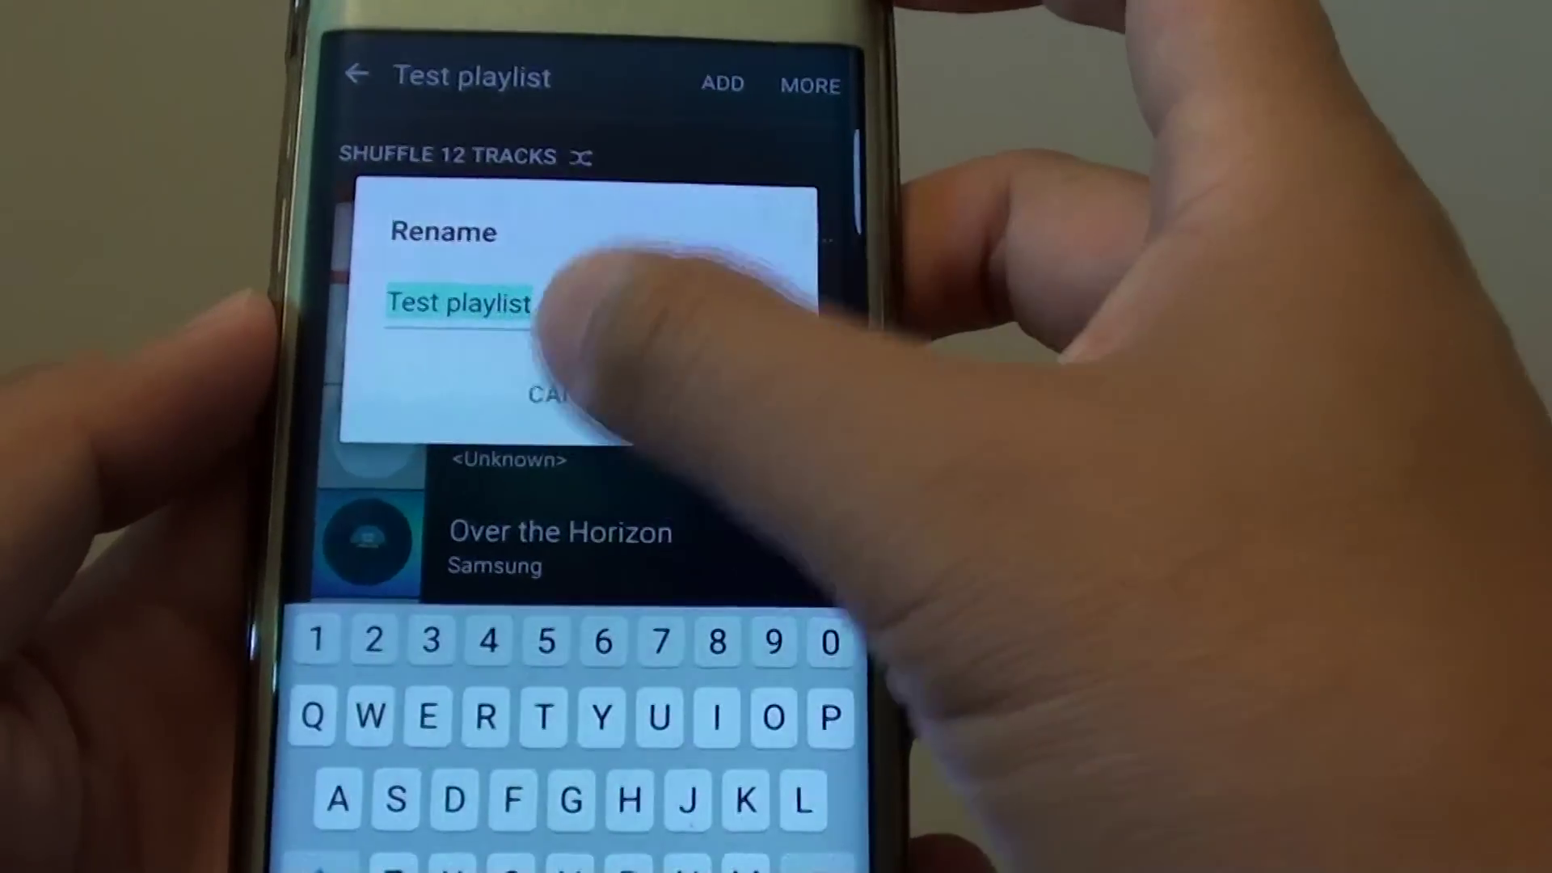
click(552, 394)
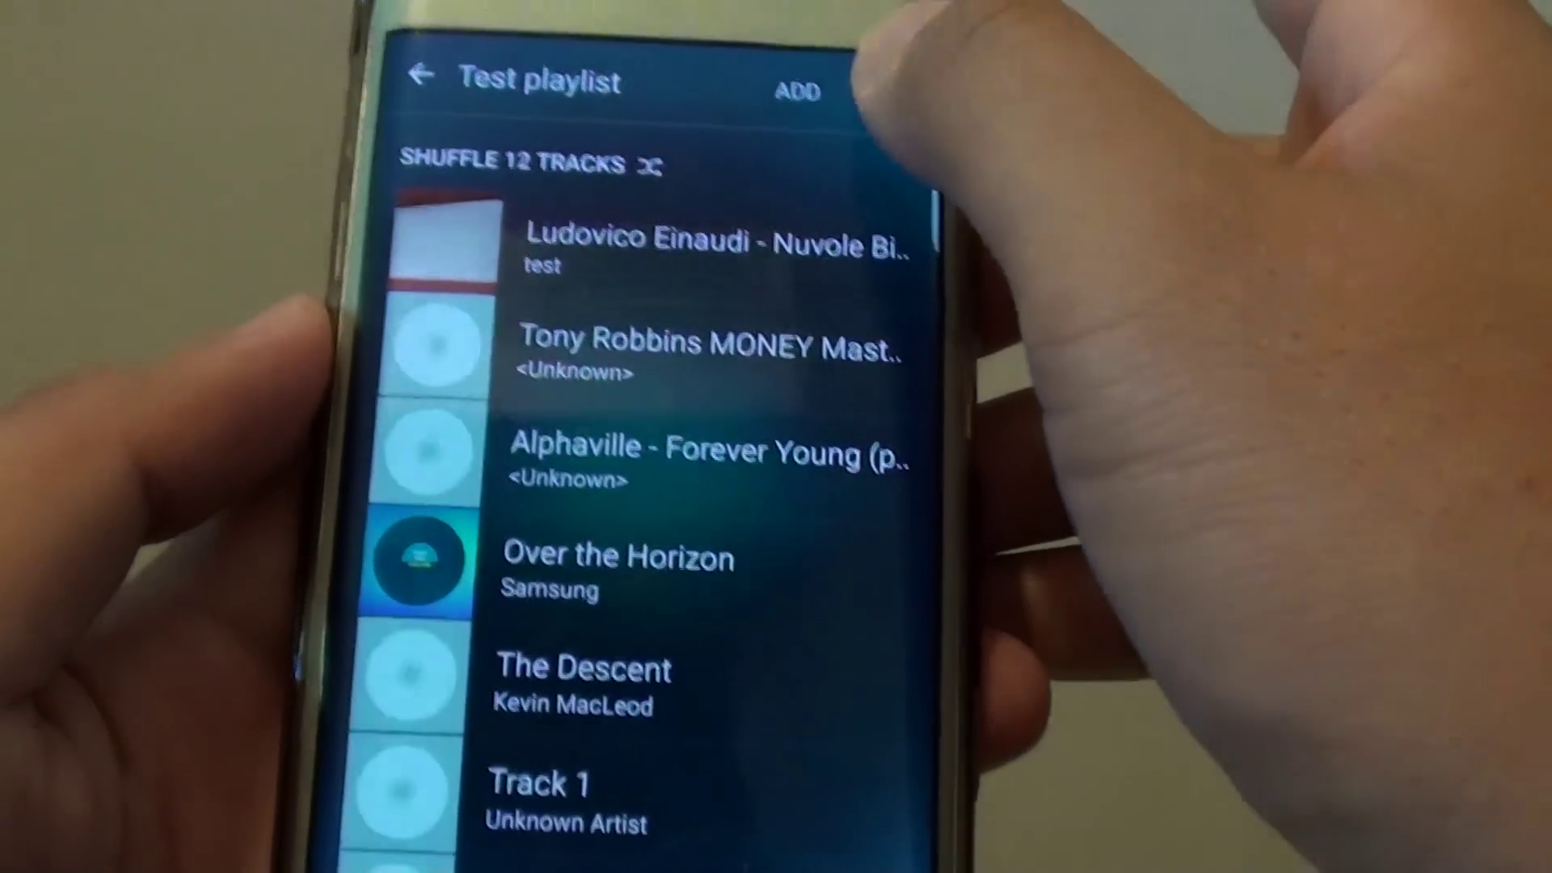
Move Ludovico Einaudi back below Tony Robbins, then go to the home screen
click(810, 85)
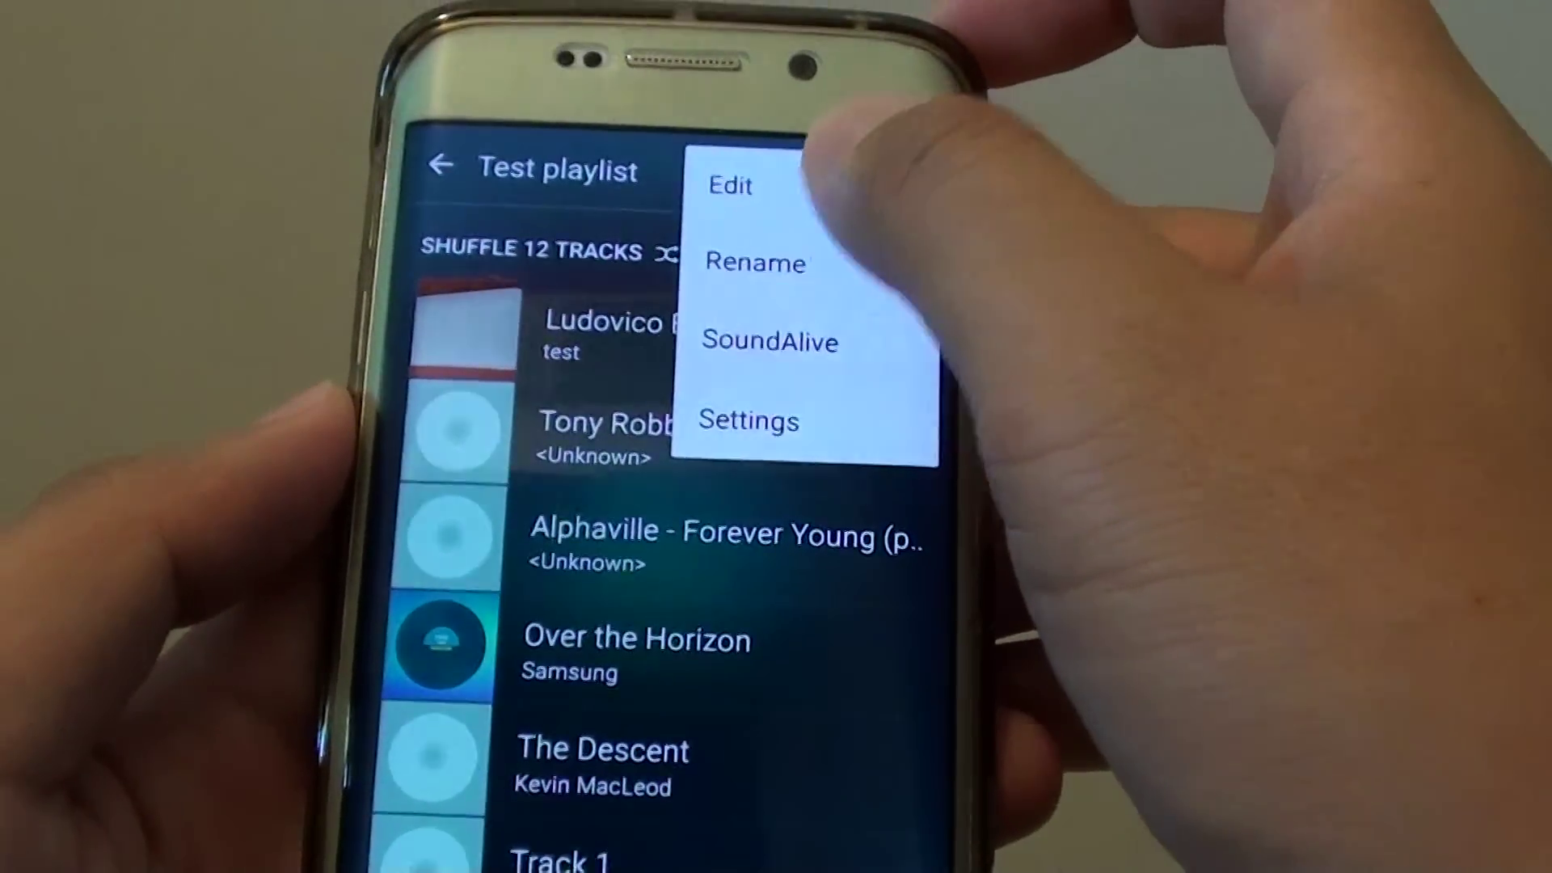
click(731, 185)
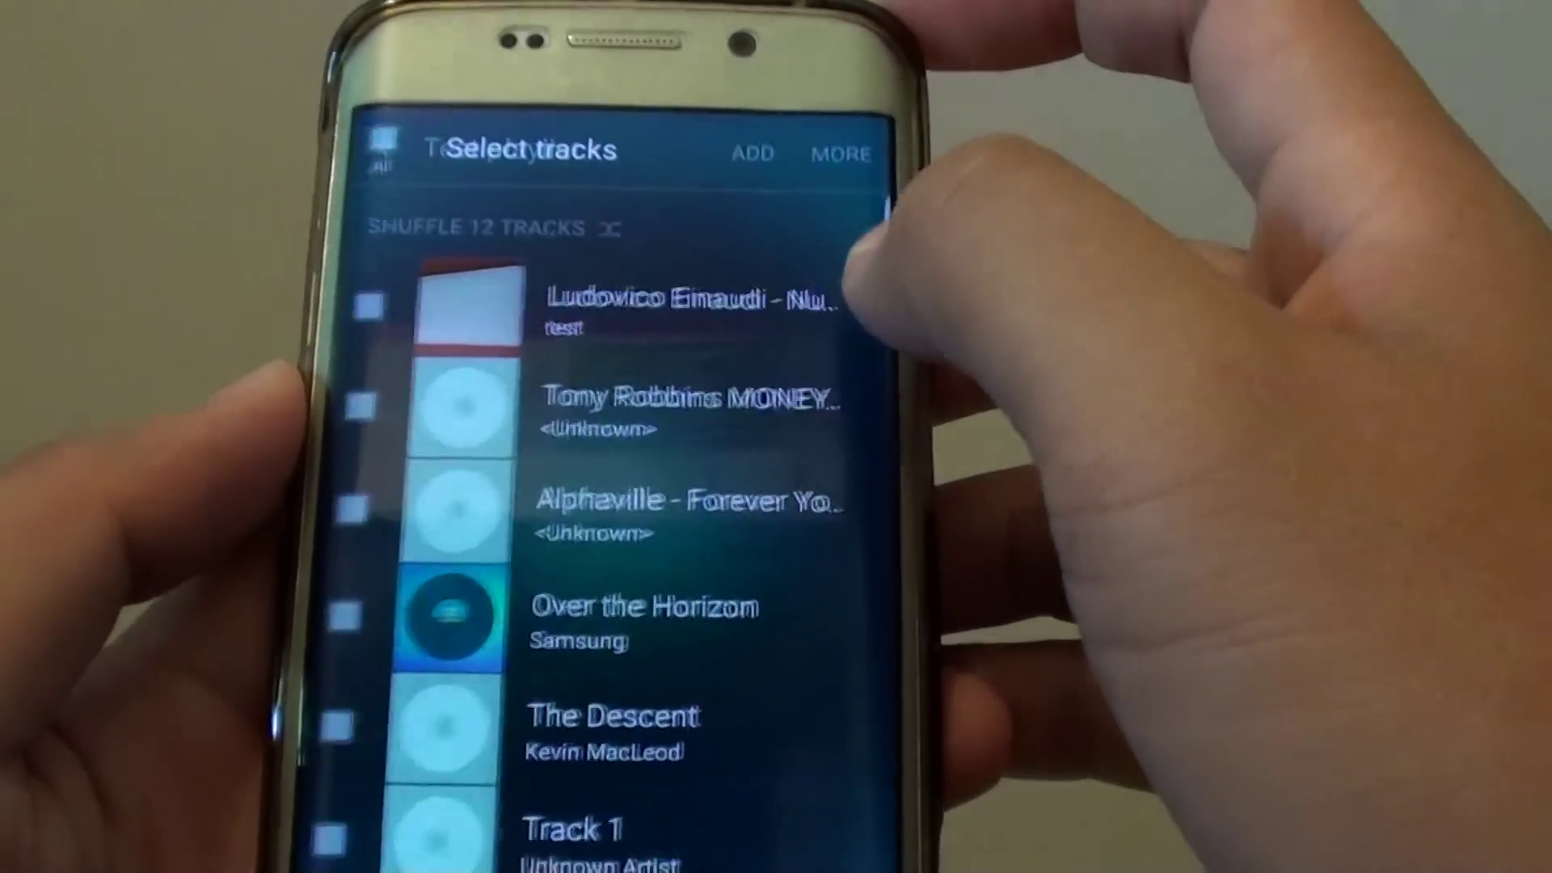
mouse_move(838, 281)
mouse_down()
mouse_move(825, 385)
mouse_move(776, 378)
mouse_up()
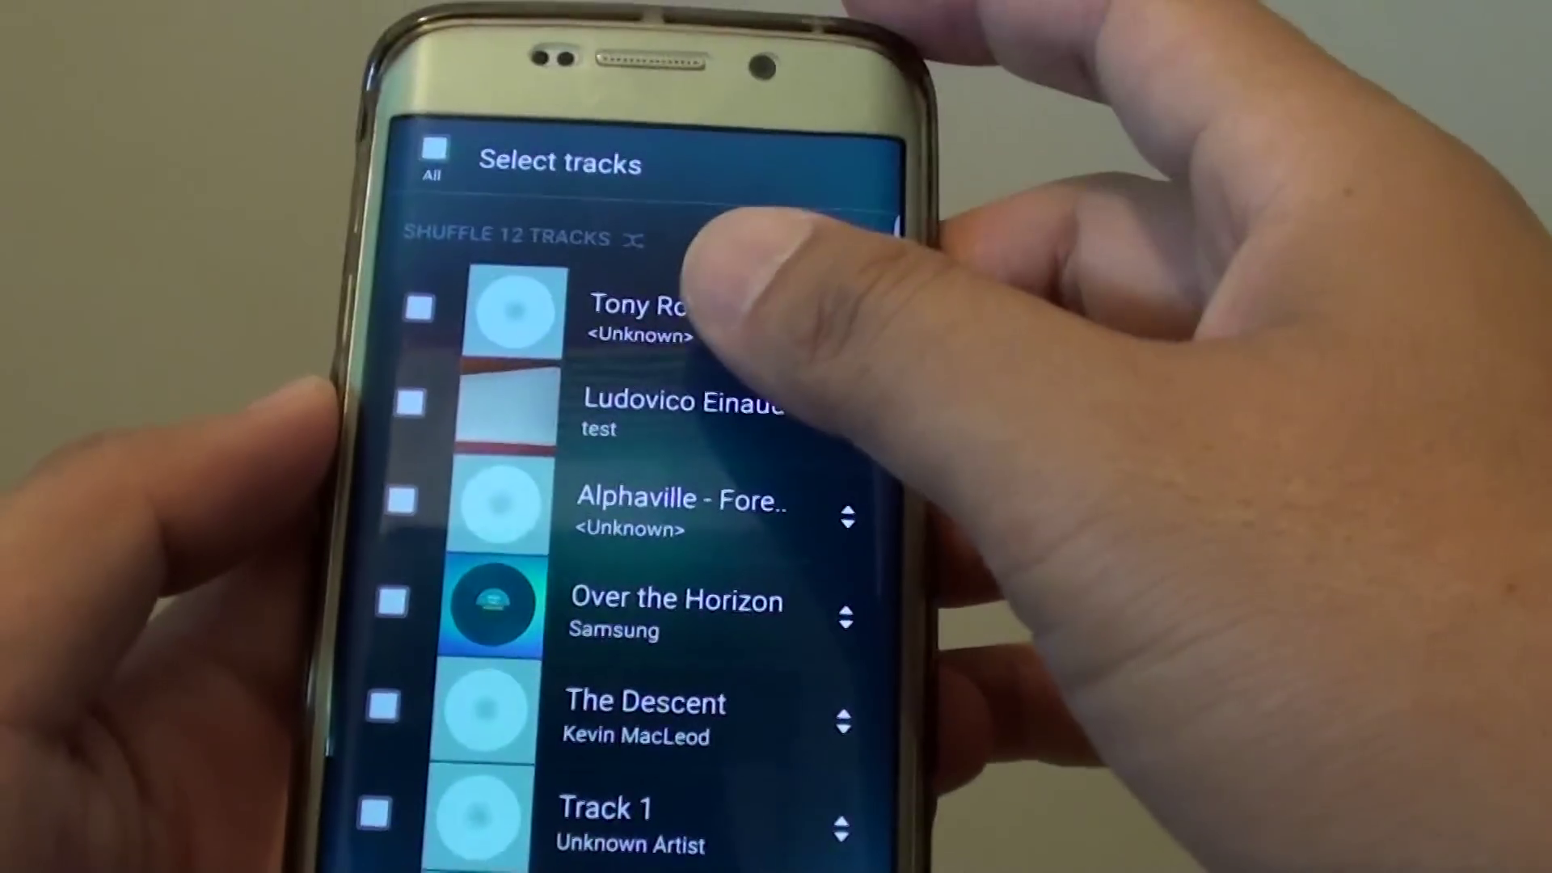
click(679, 612)
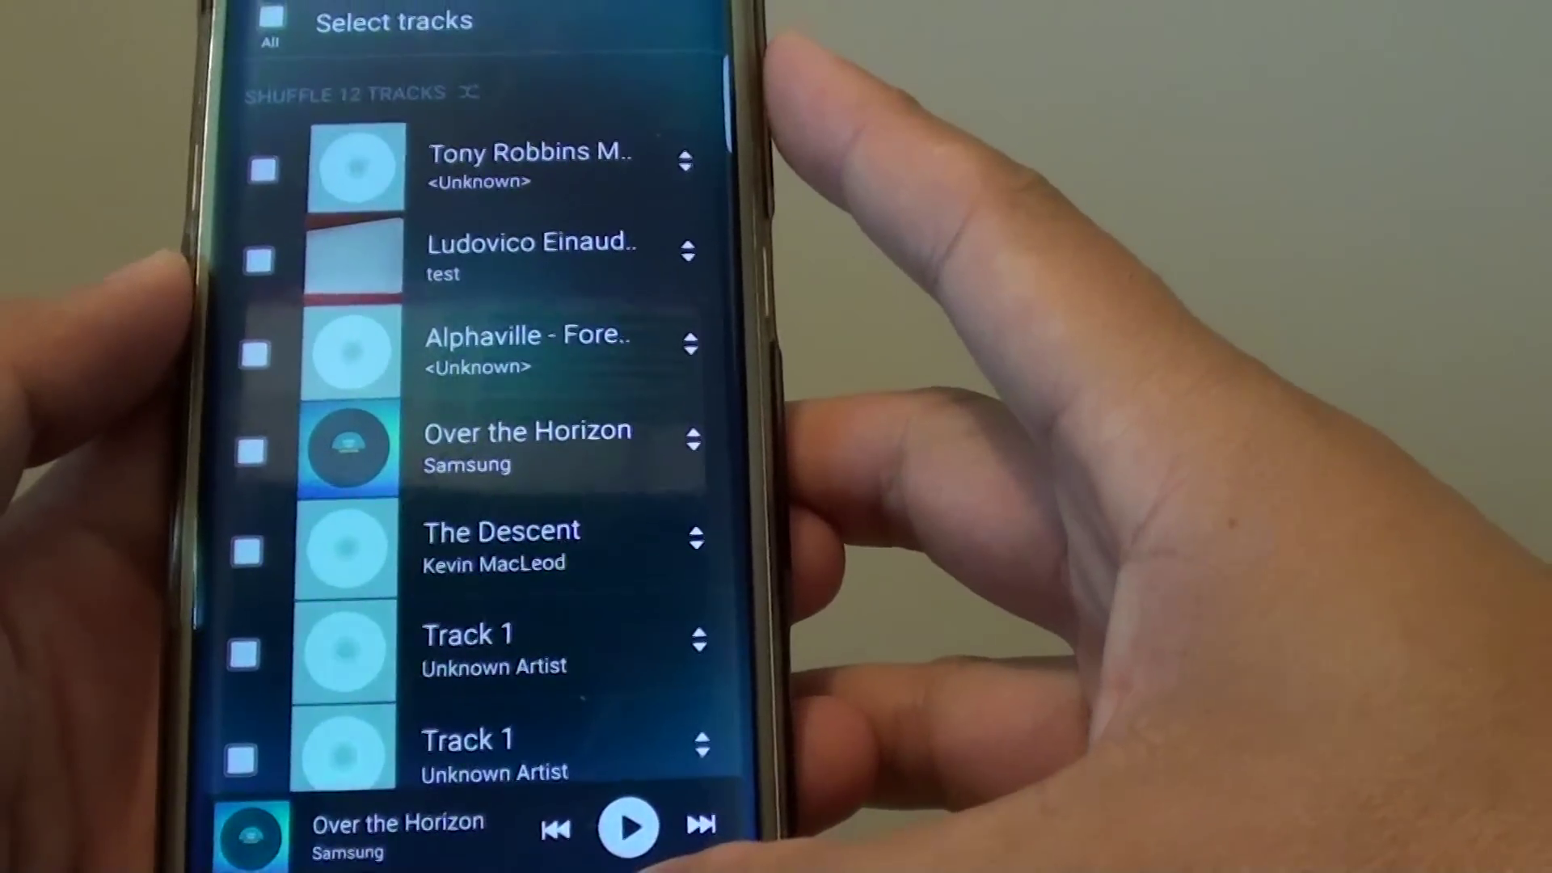
key(Escape)
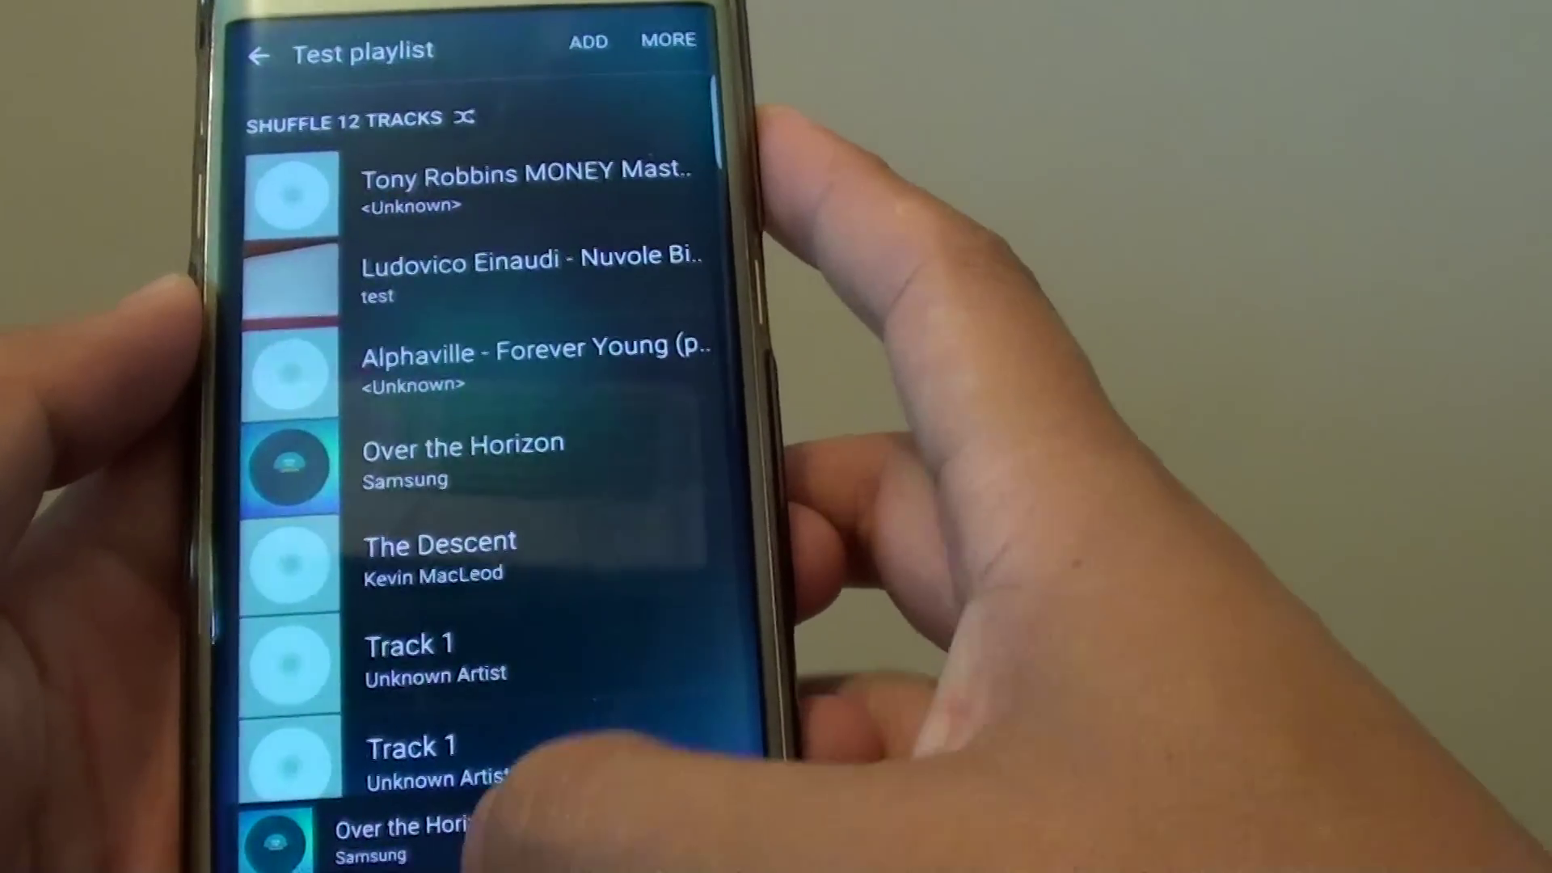
key(super)
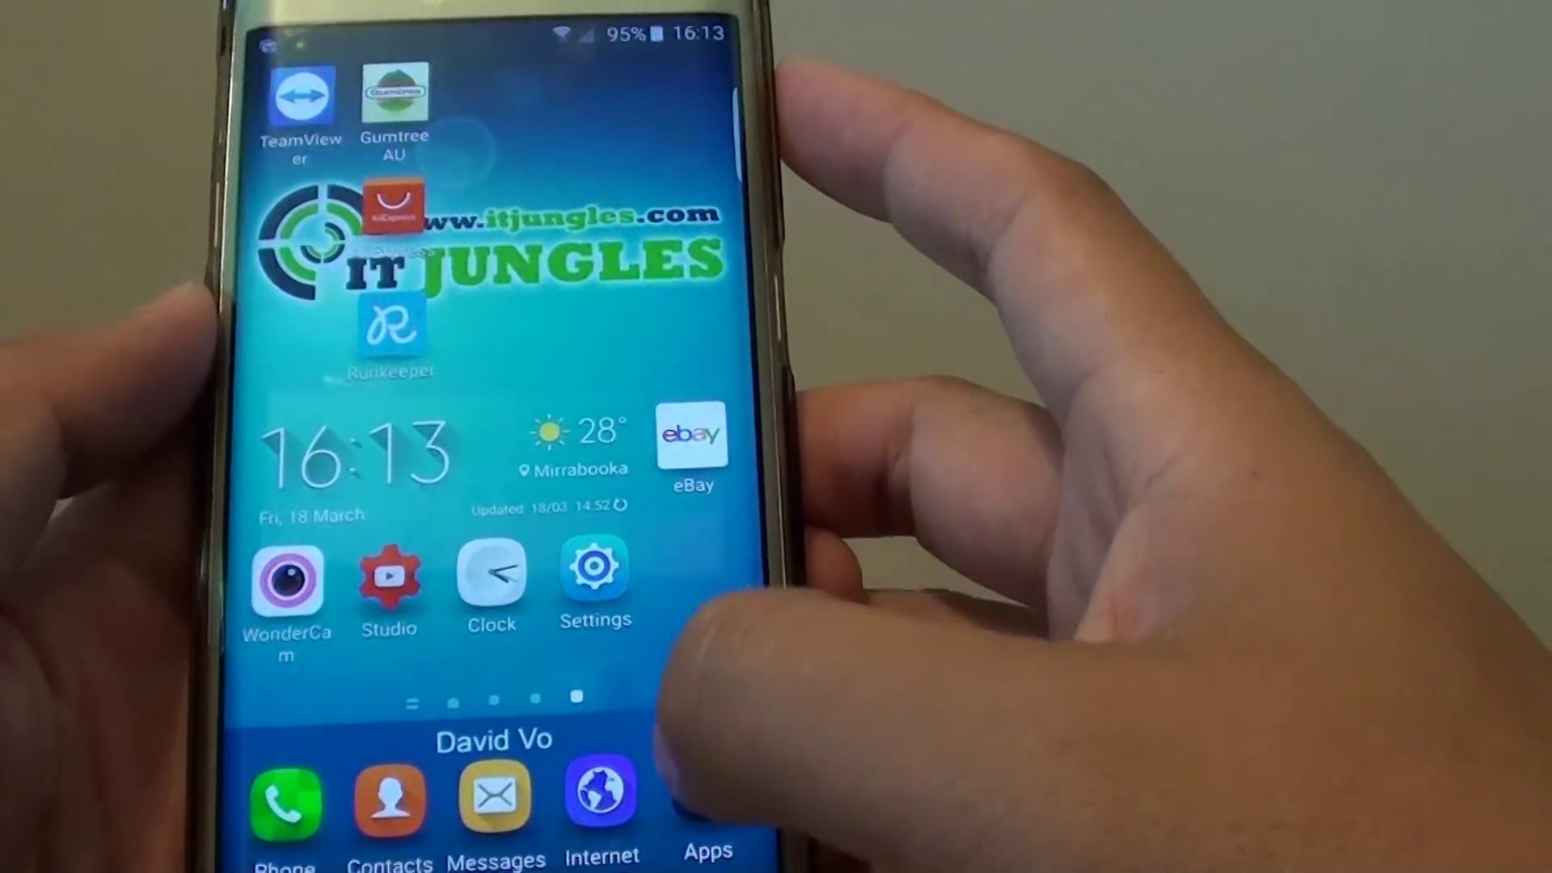
Launch Star Music Tag Editor from the previous home screen page
drag(315, 509, 703, 510)
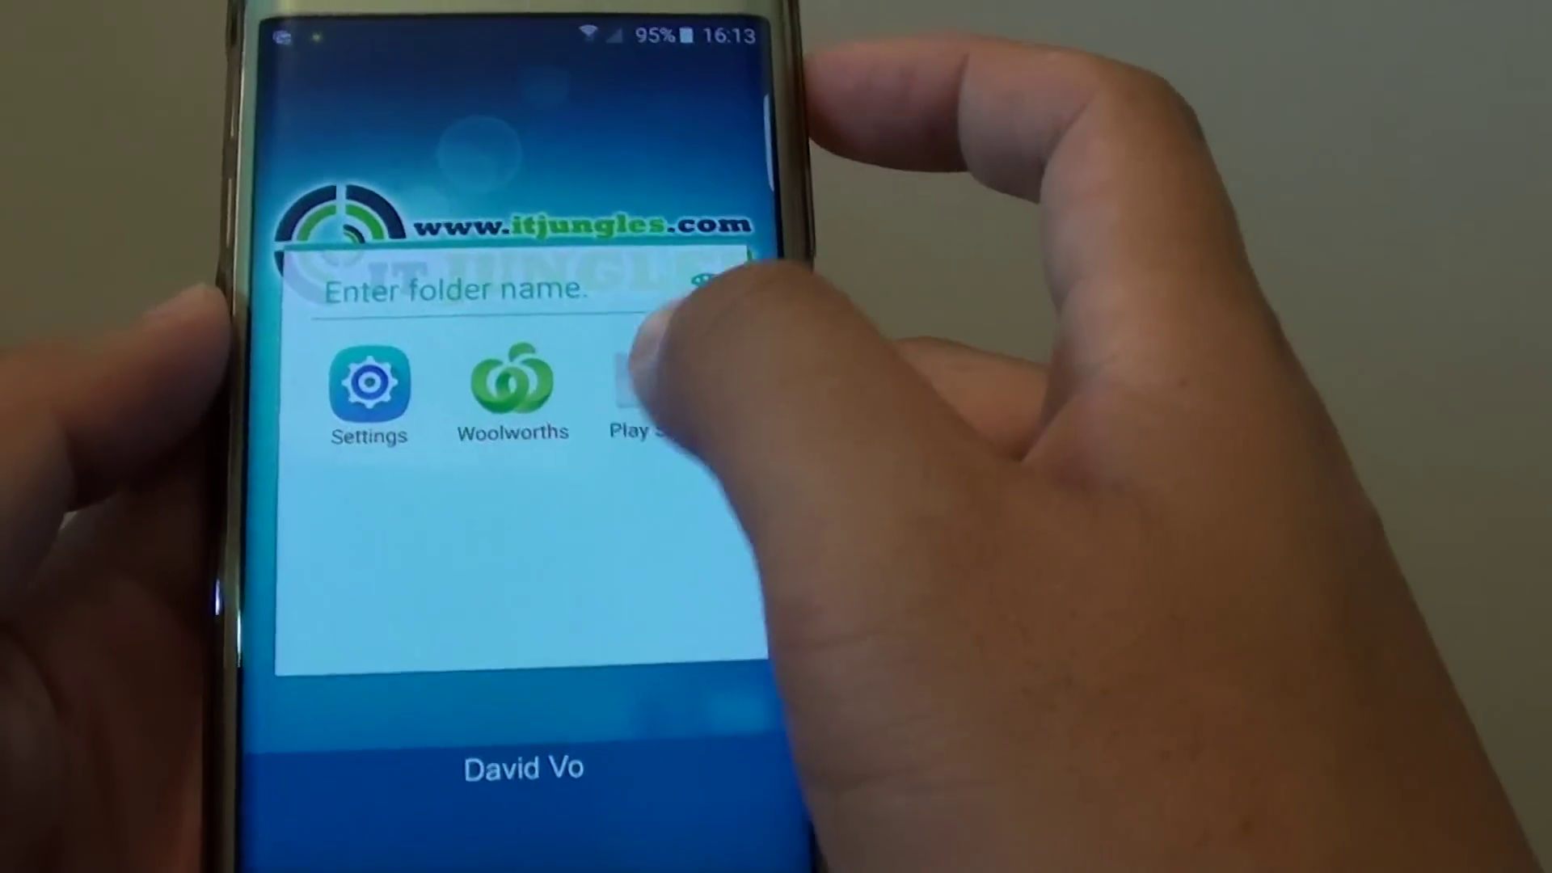
click(643, 376)
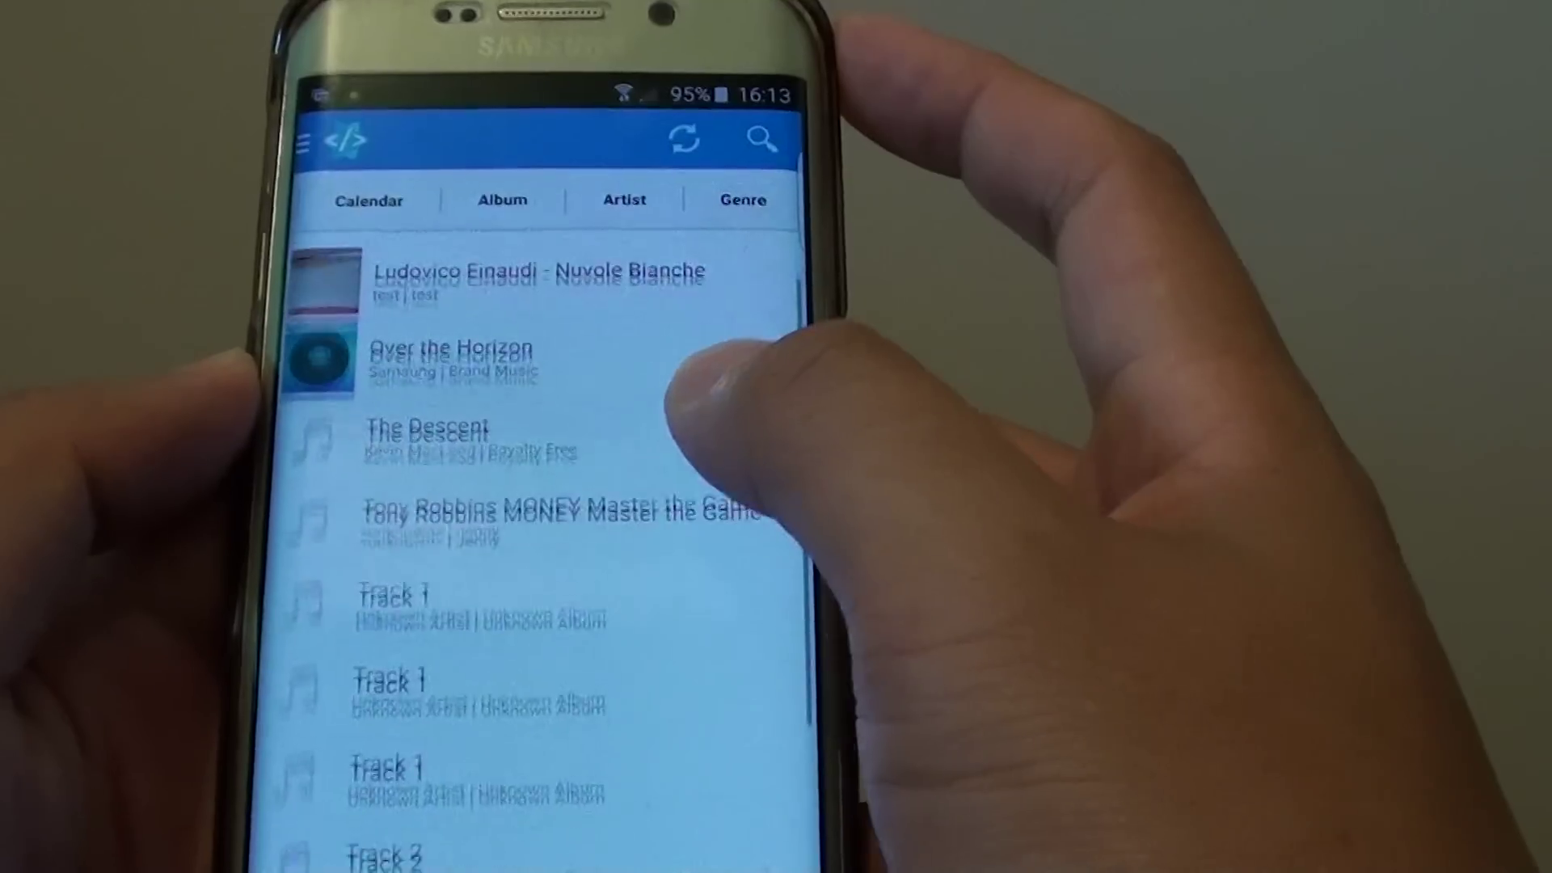
scroll(764, 364, up, 1)
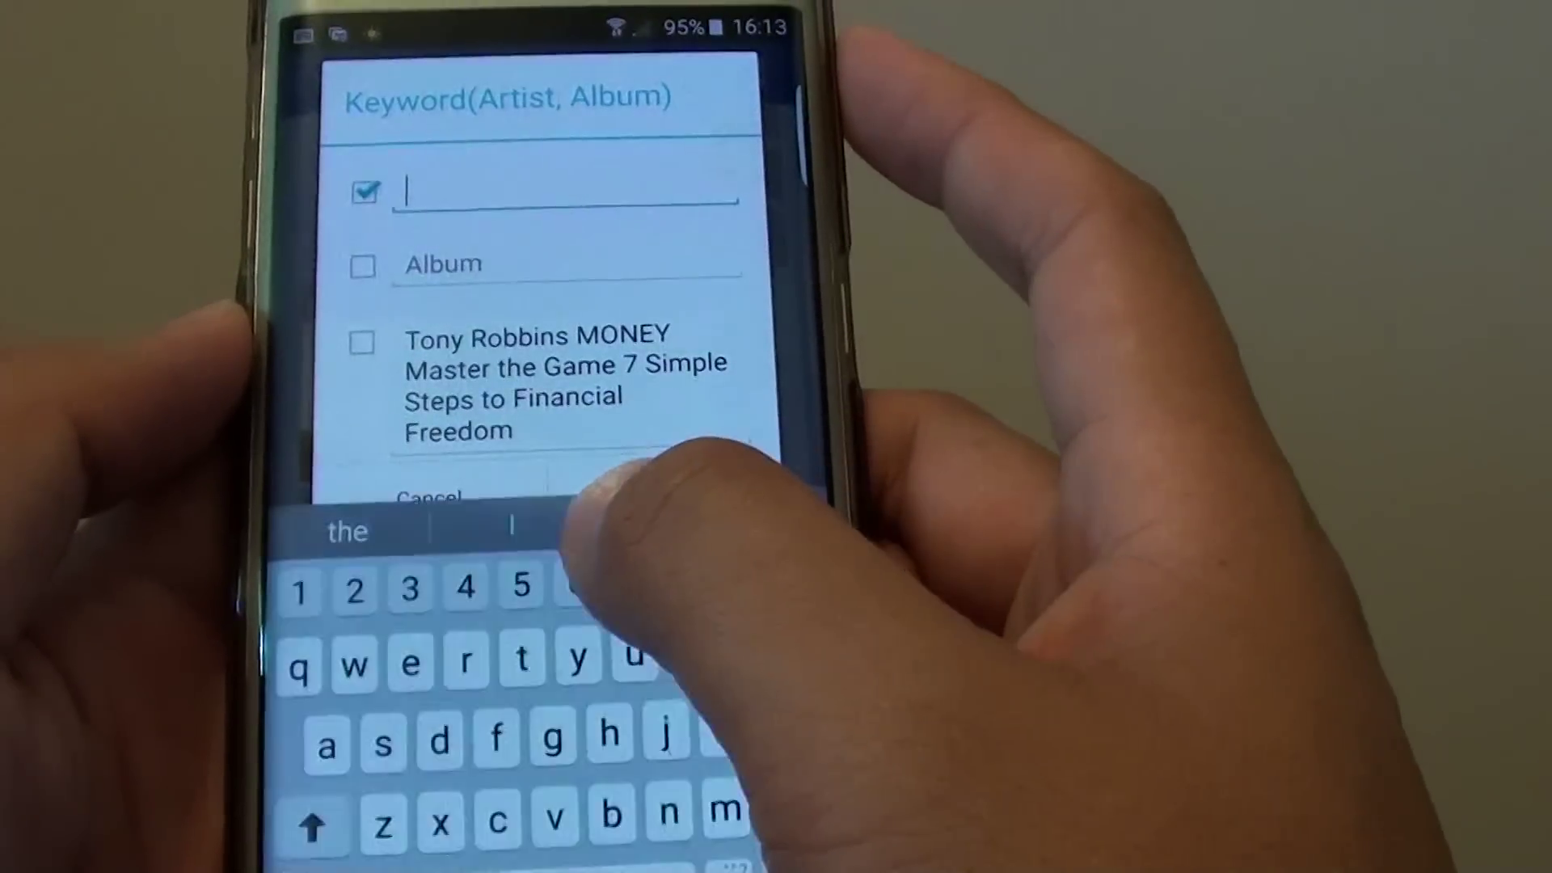
text(tony )
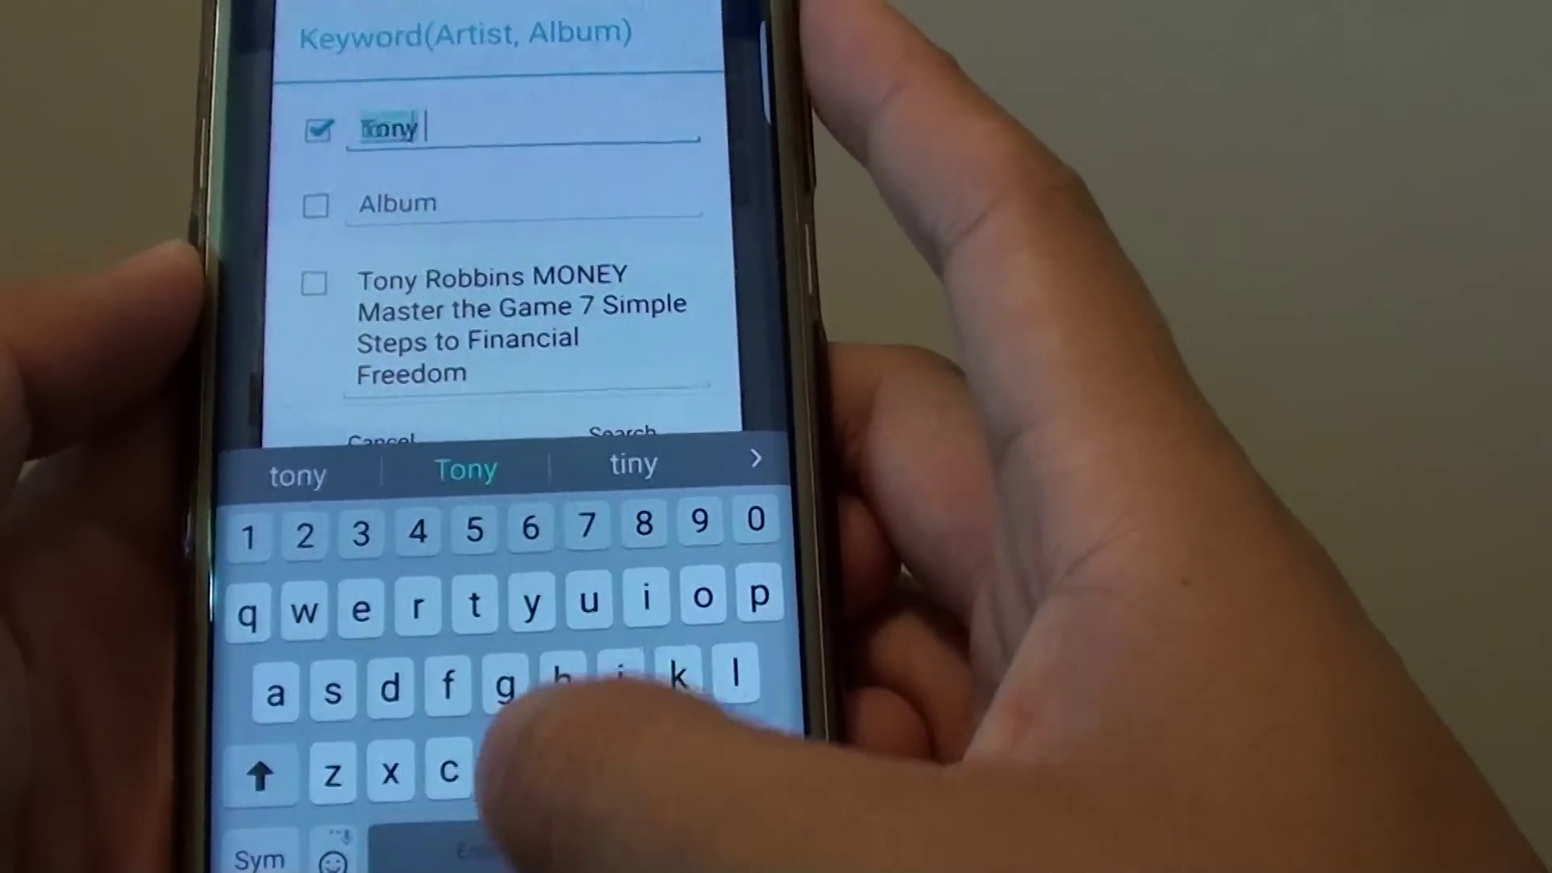
text(robbin)
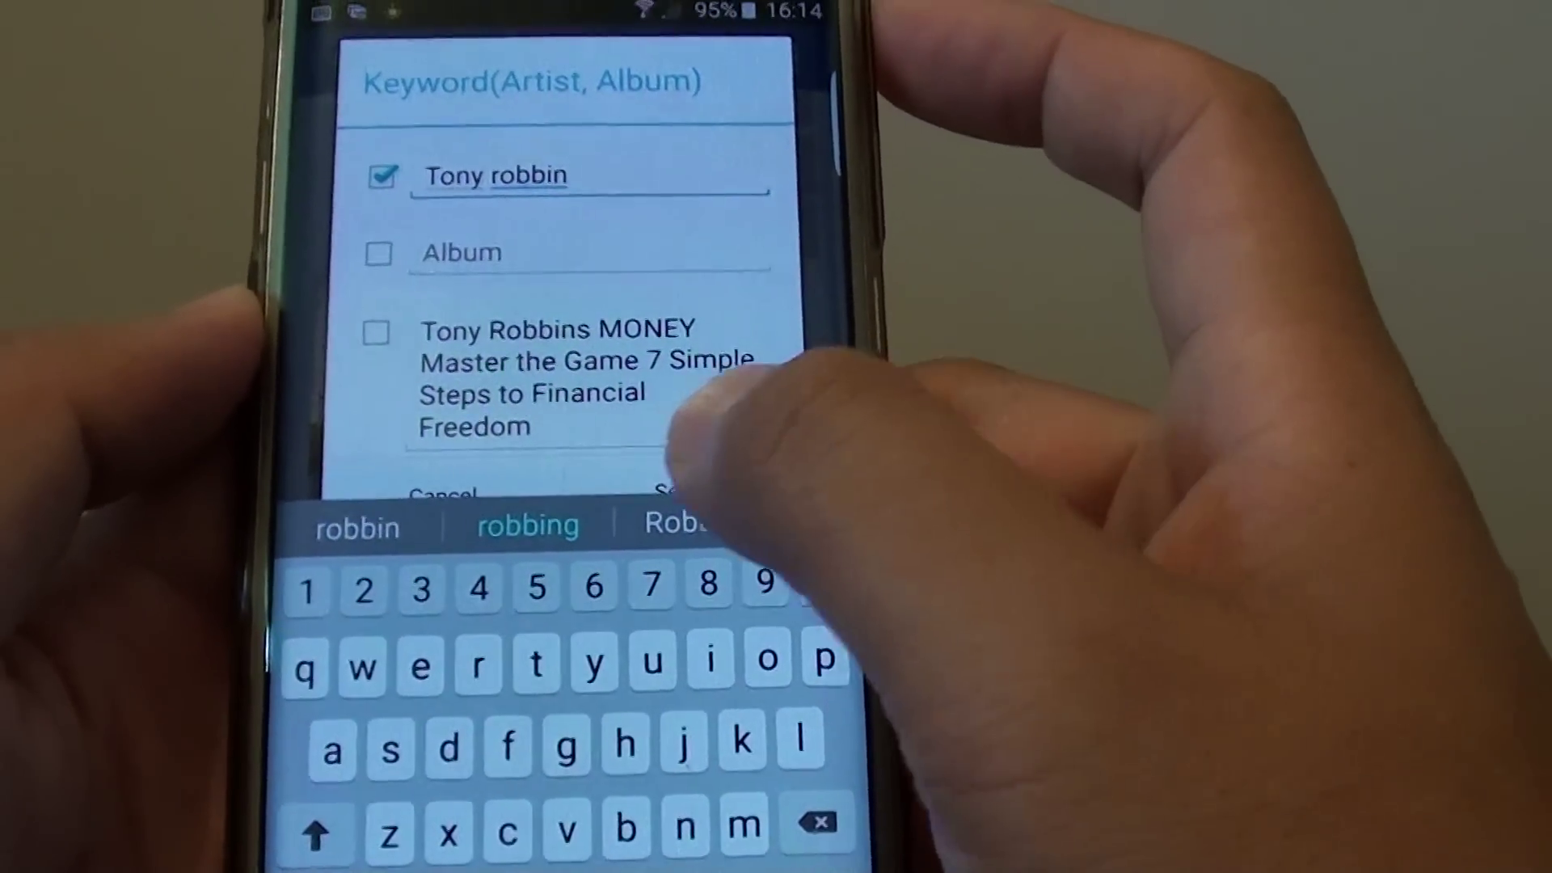
Search online for cover art using the keyword 'tony robbin'
click(651, 421)
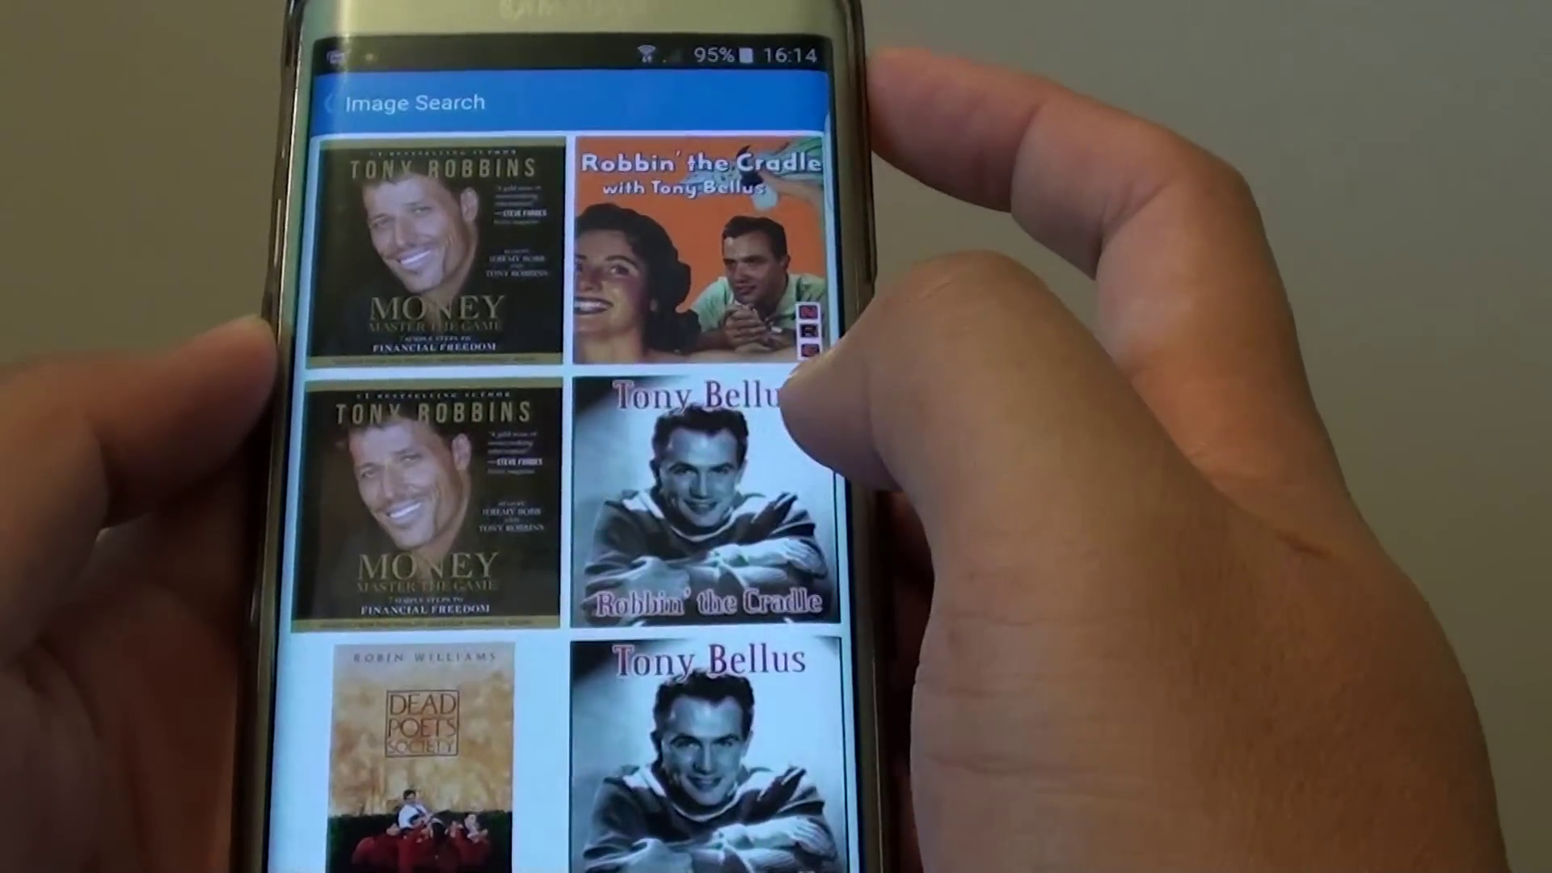
Apply the Tony Robbins MONEY cover and trim the title to 'Tony Robbins MONEY Master'
click(467, 219)
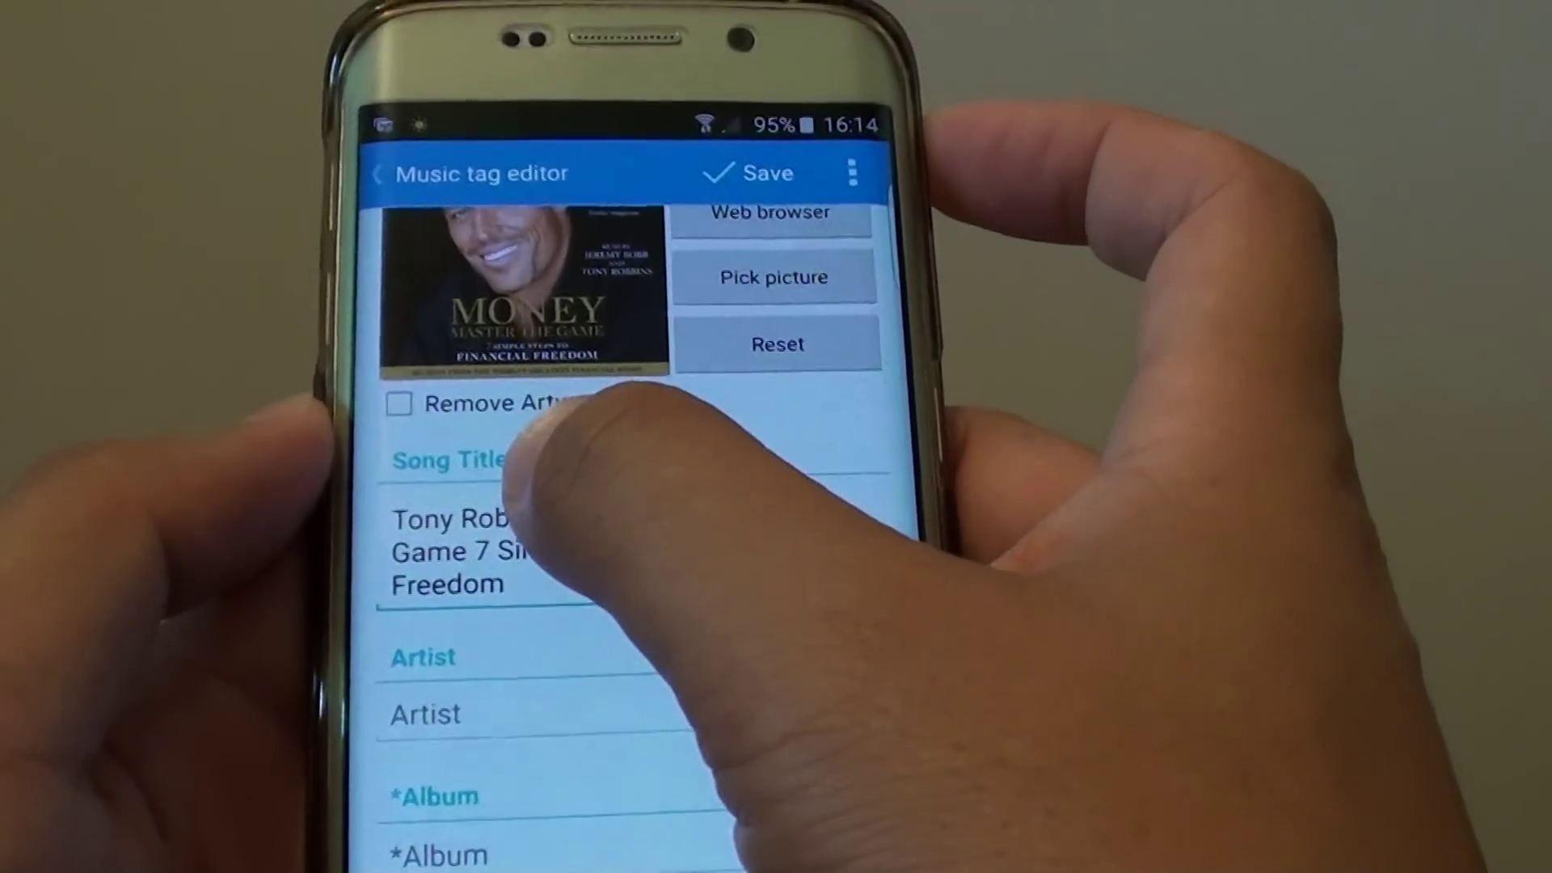
click(516, 584)
key(BackSpace)
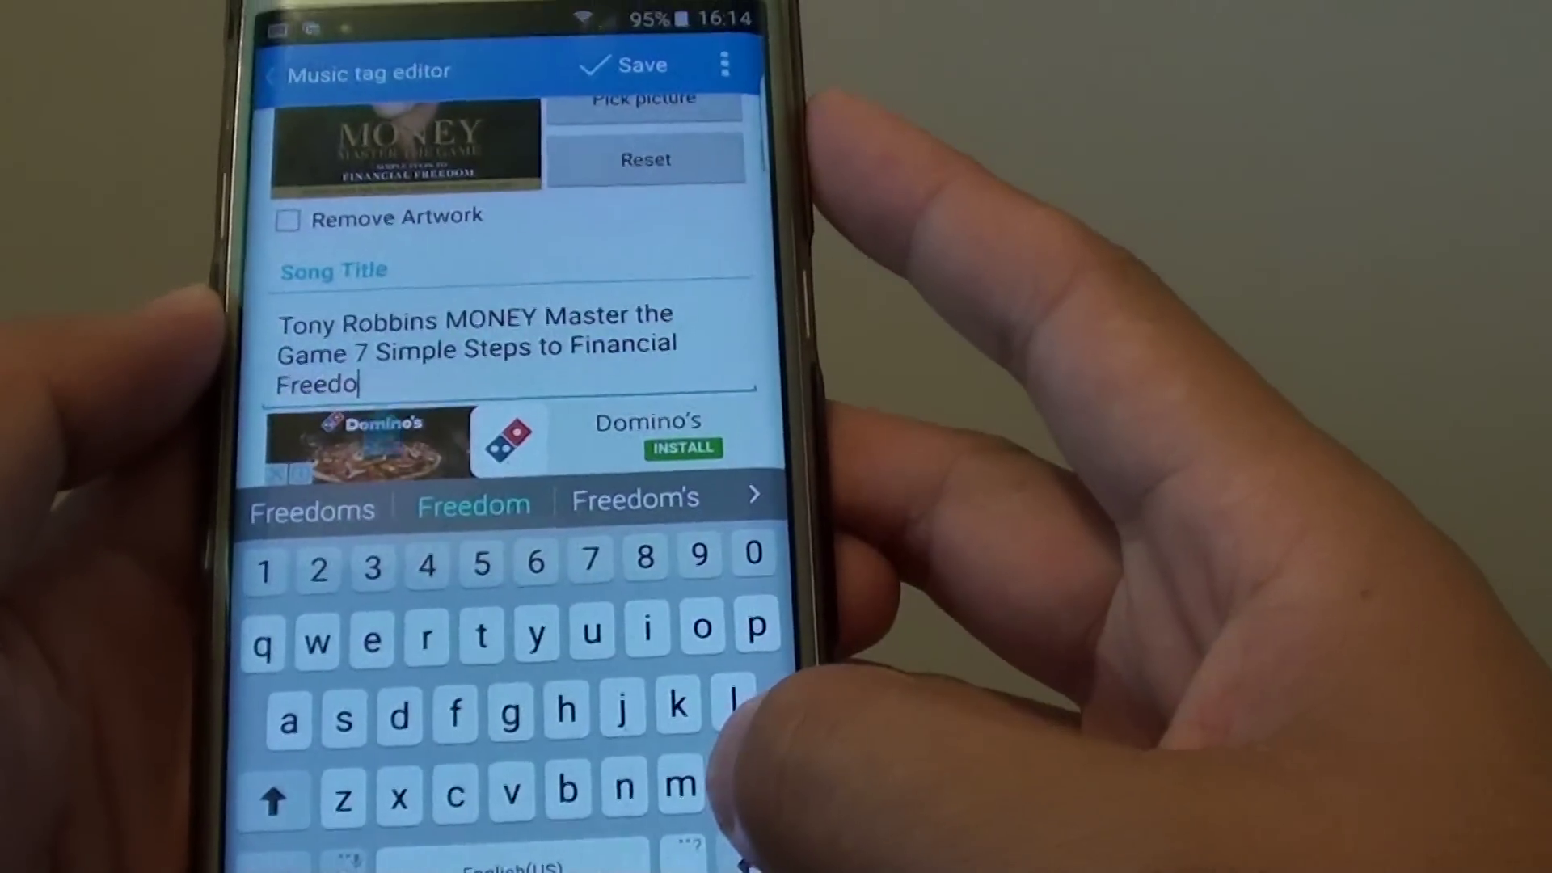
key(BackSpace)
key(BackSpace)
key(BackSpace)
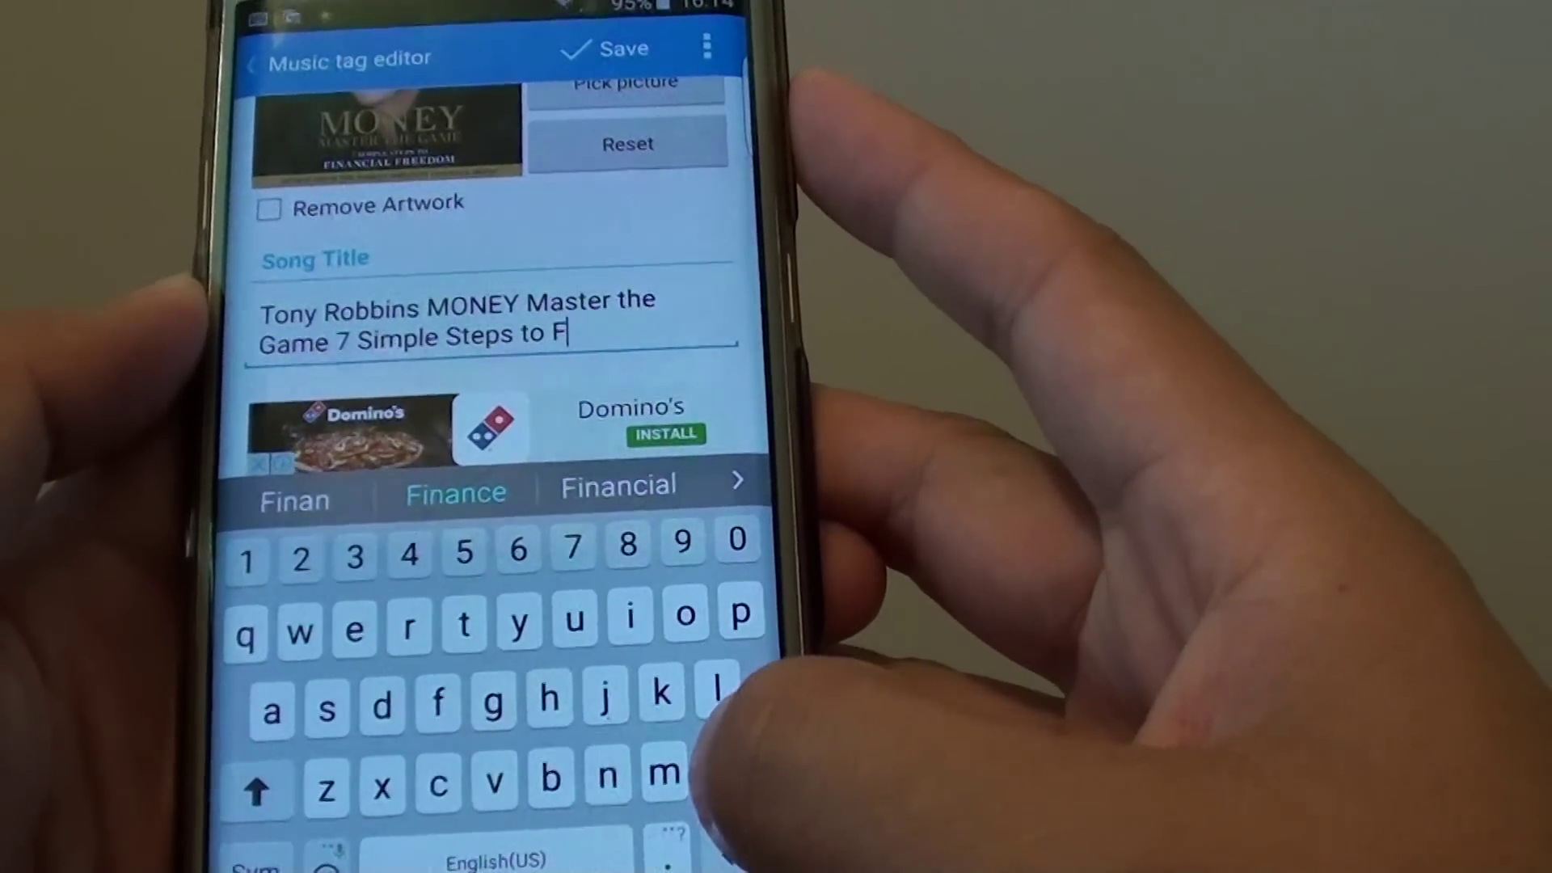
key(BackSpace)
key(BackSpace)
key(BackSpace)
key(BackSpace)
key(BackSpace)
key(BackSpace)
key(BackSpace)
key(BackSpace)
key(BackSpace)
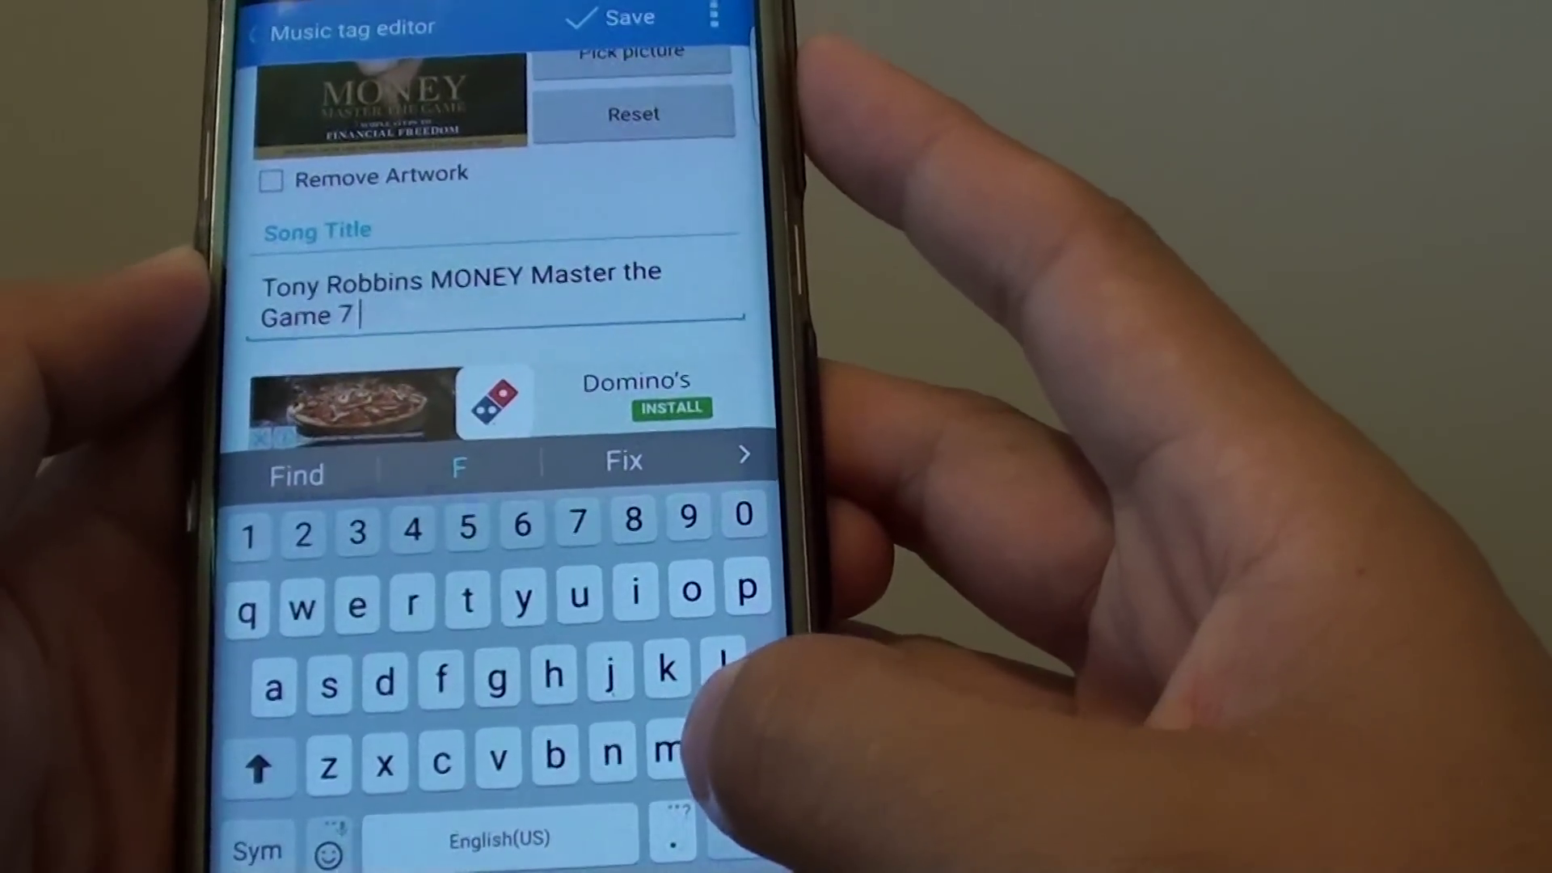
key(BackSpace)
key(BackSpace)
key(BackSpace)
key(BackSpace)
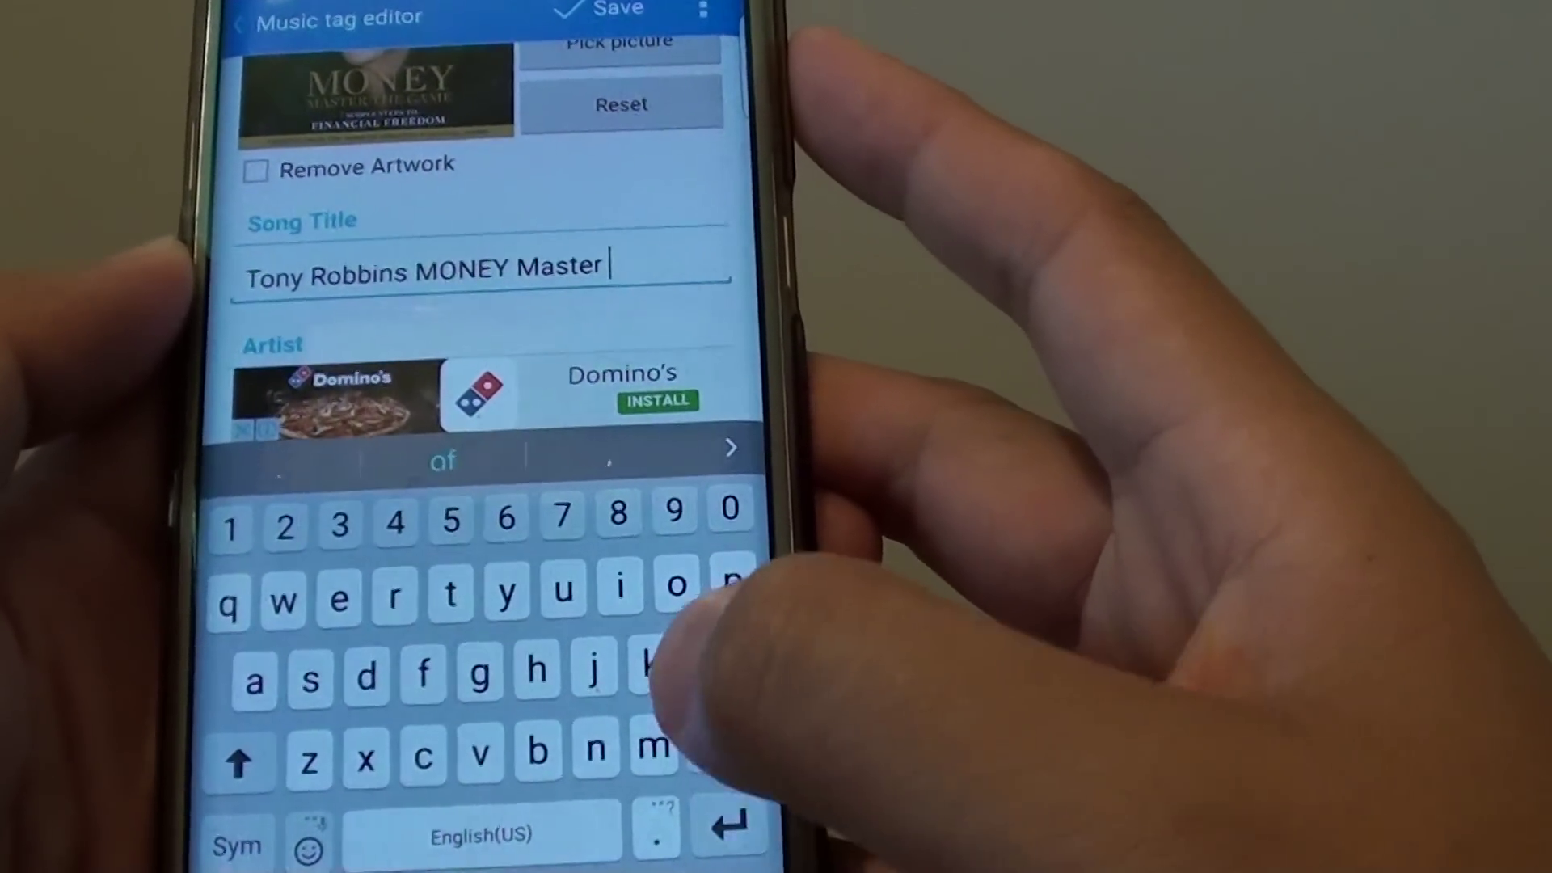
key(BackSpace)
scroll(667, 485, down, 3)
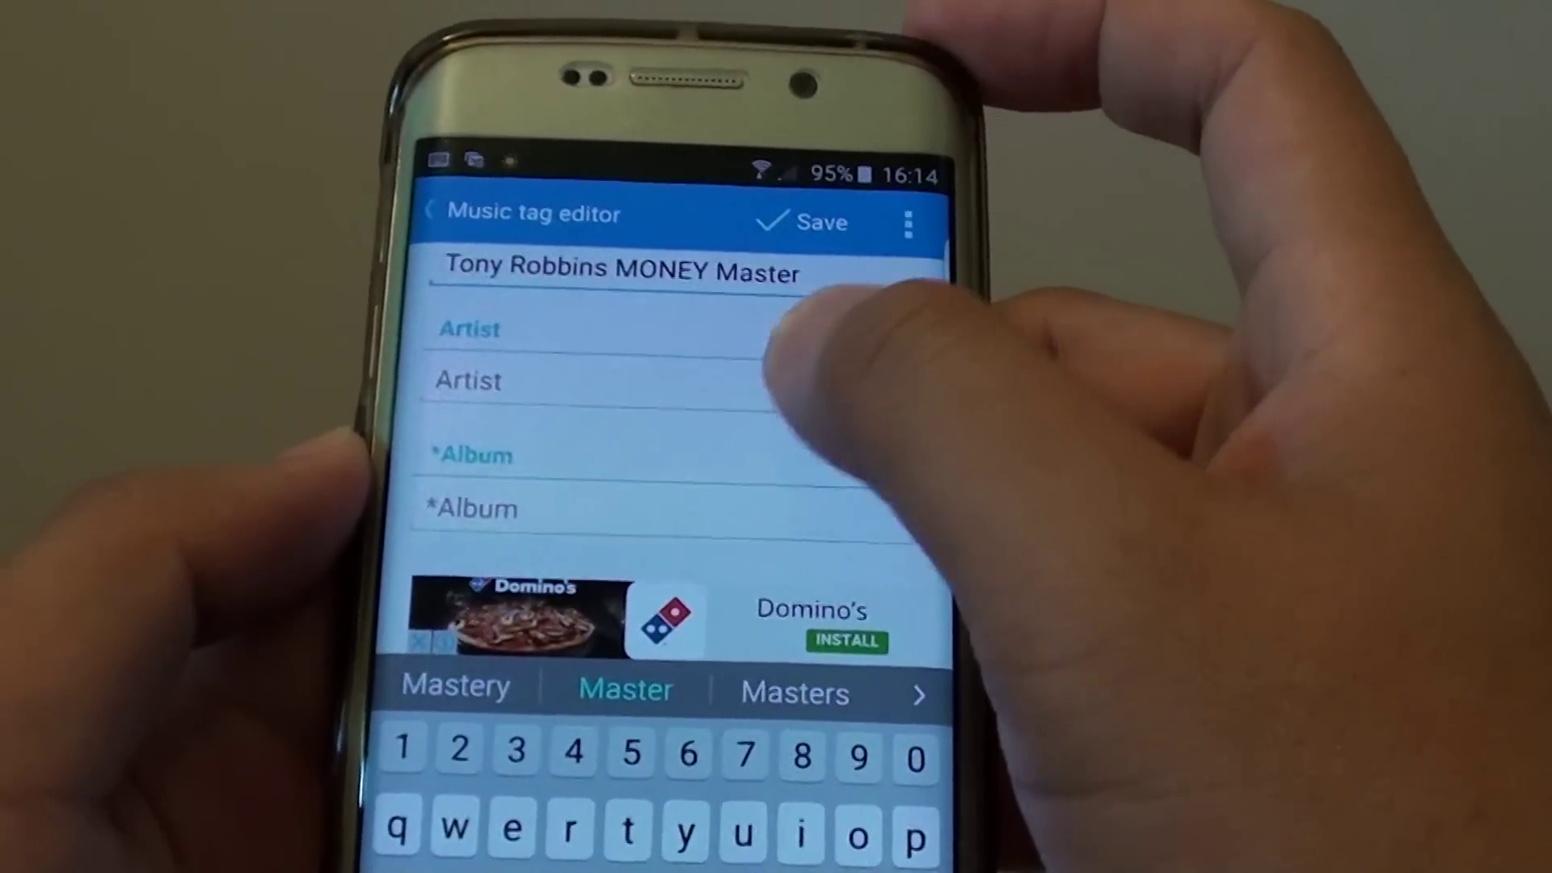
Fill in Album as 'trdt' and Album artist as 'test', fixing a typo
click(546, 432)
text(tr)
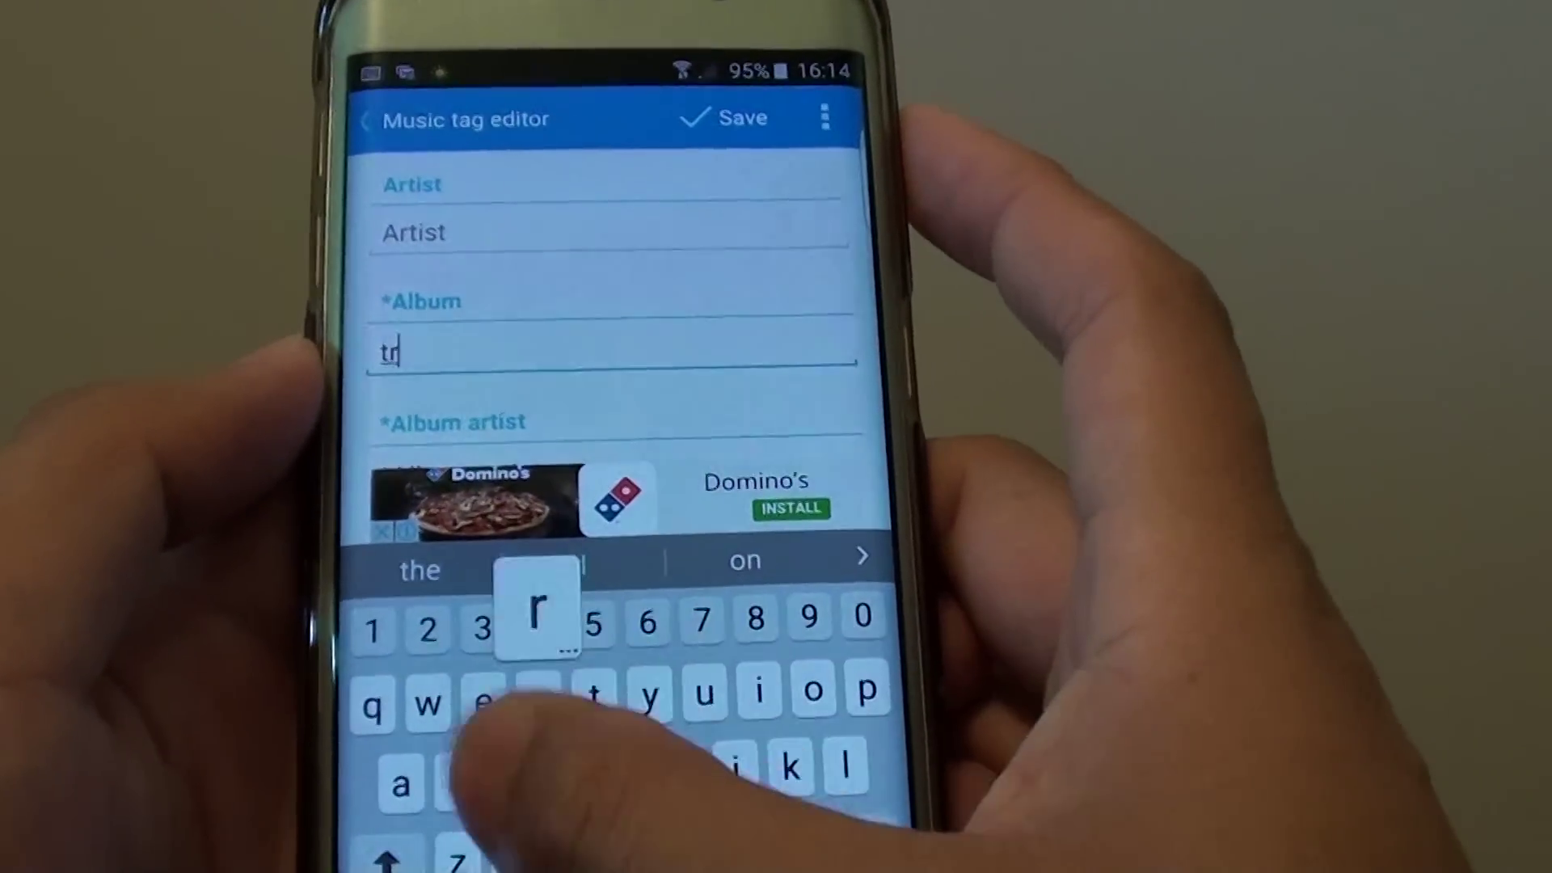
text(dt)
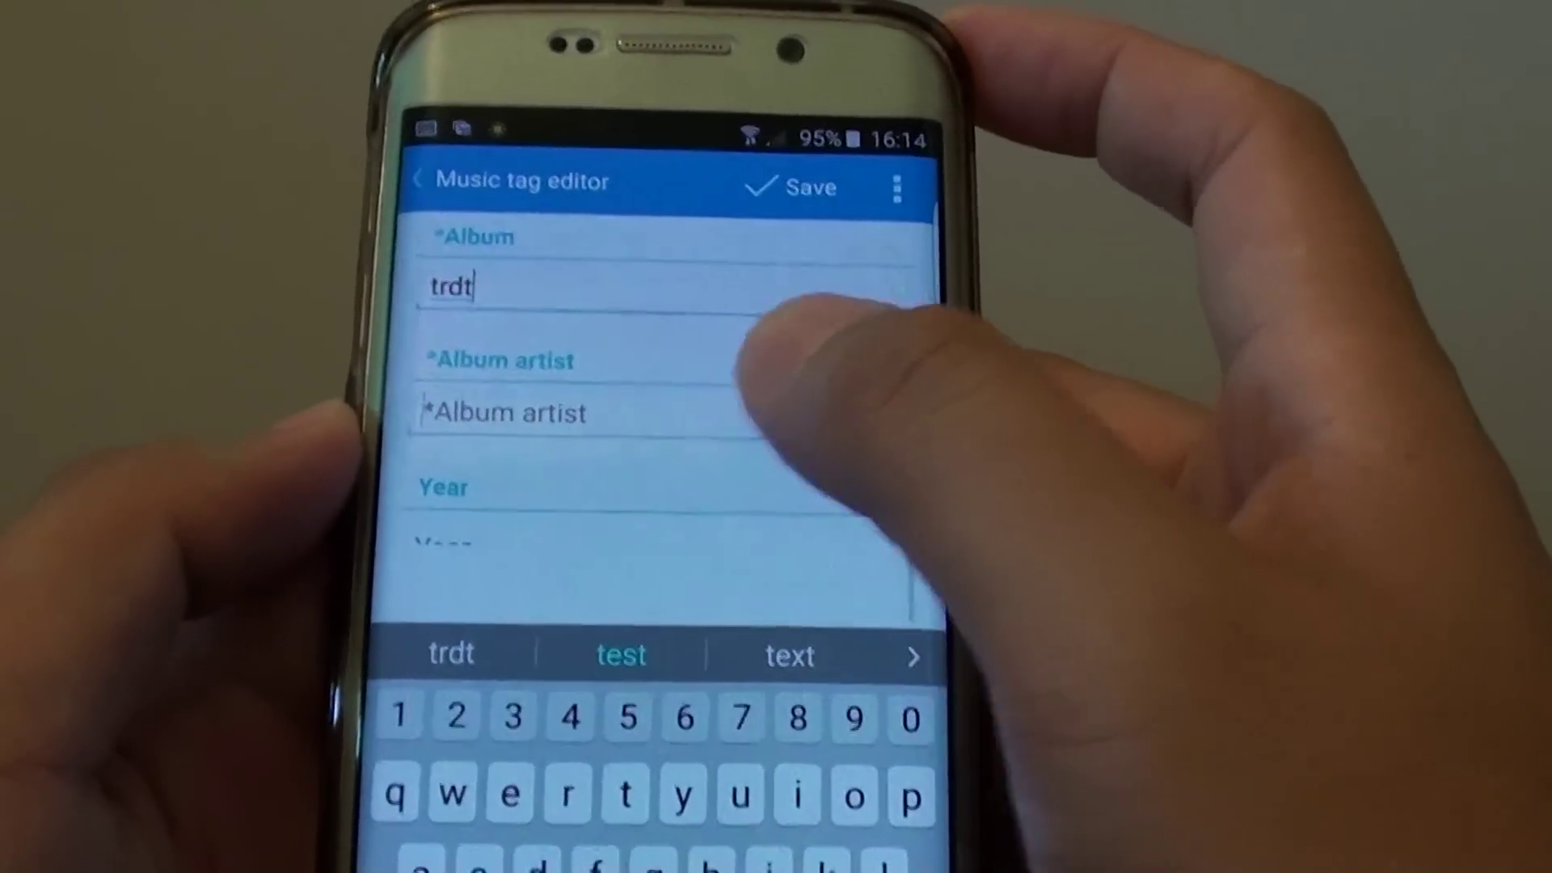
click(546, 411)
text(tedt)
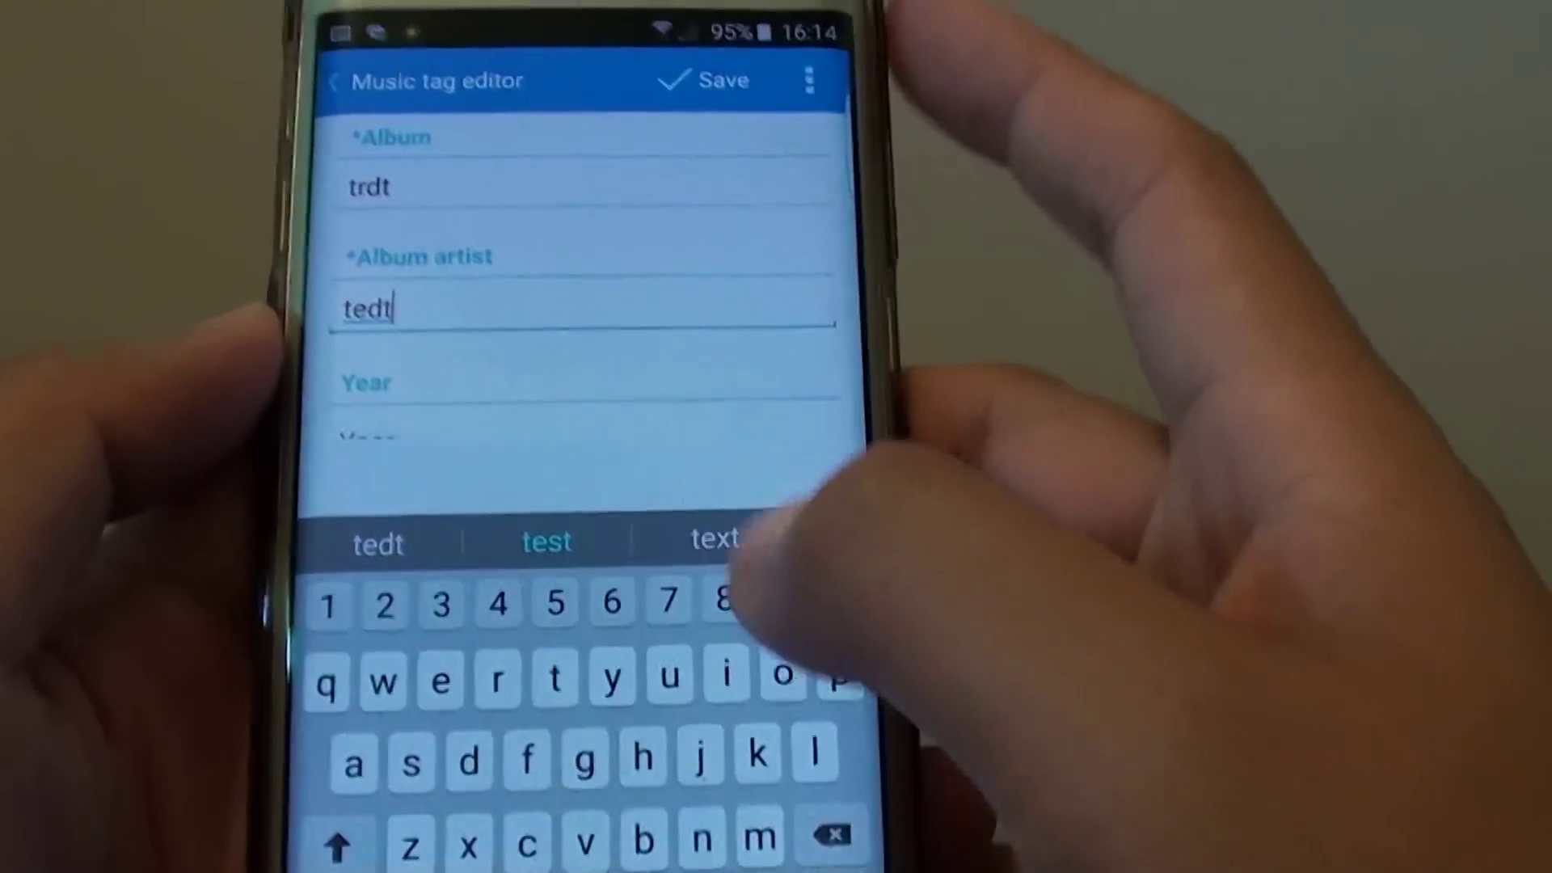
key(BackSpace)
key(BackSpace)
text(st)
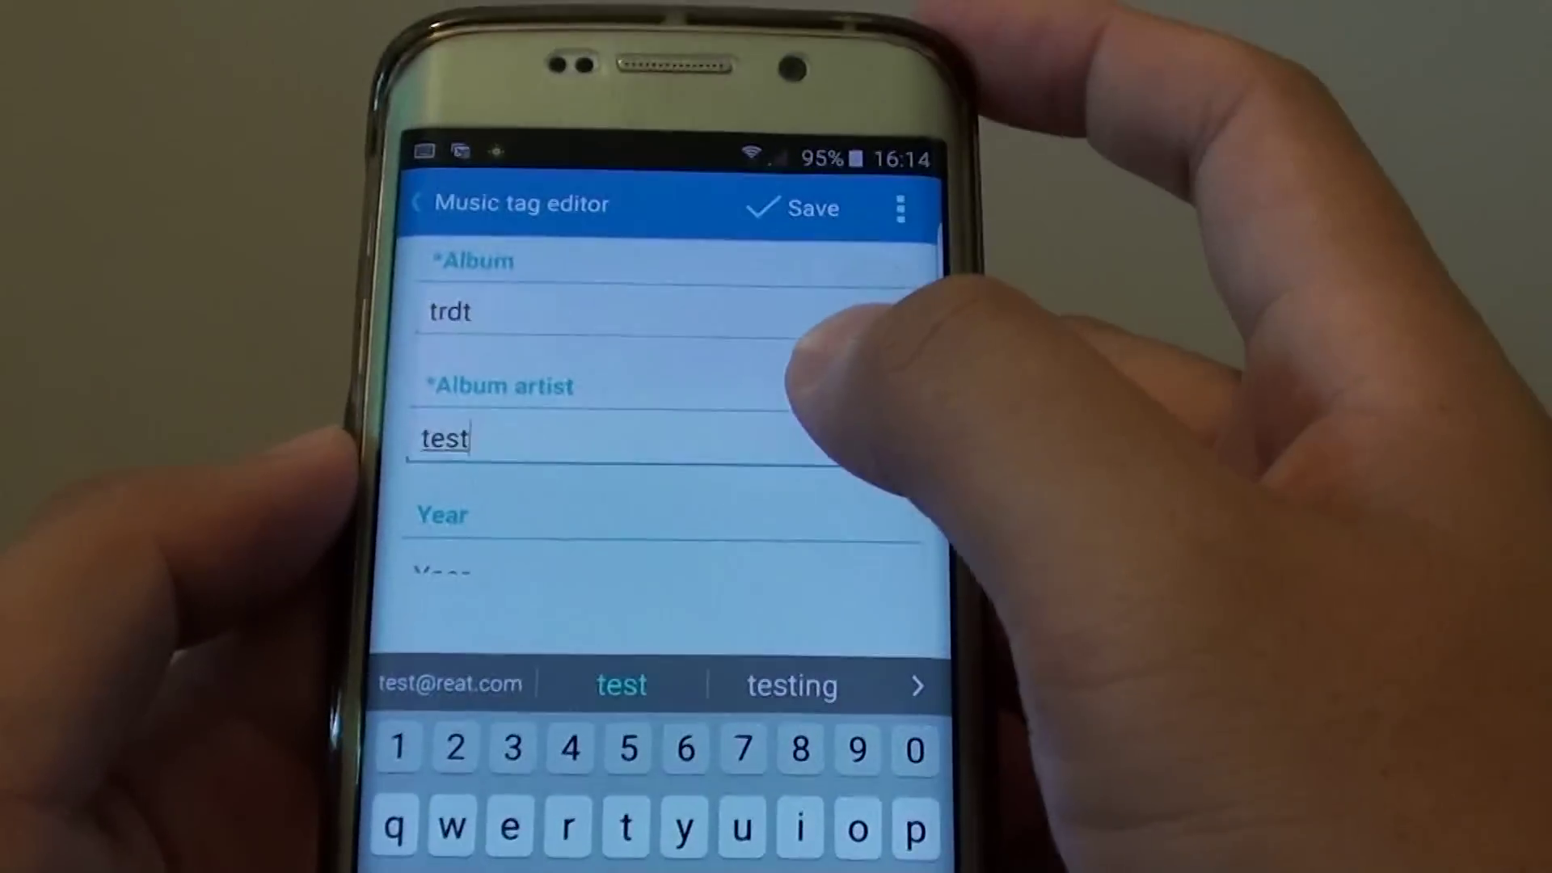
scroll(800, 388, up, 2)
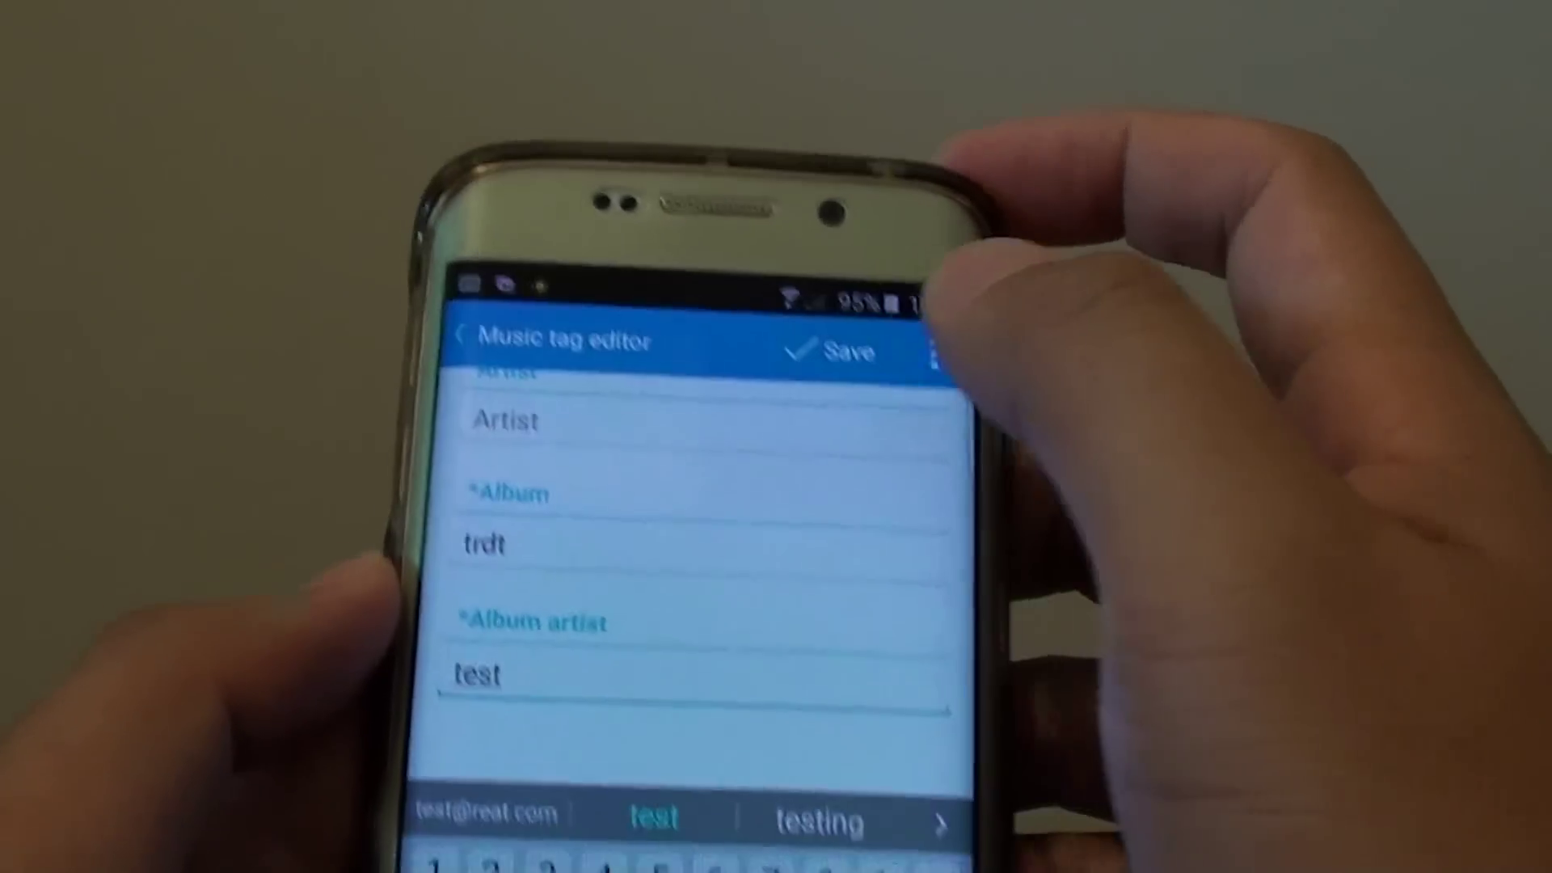
Save the edited tags, then return to Samsung Music's Test playlist via recent apps
click(850, 351)
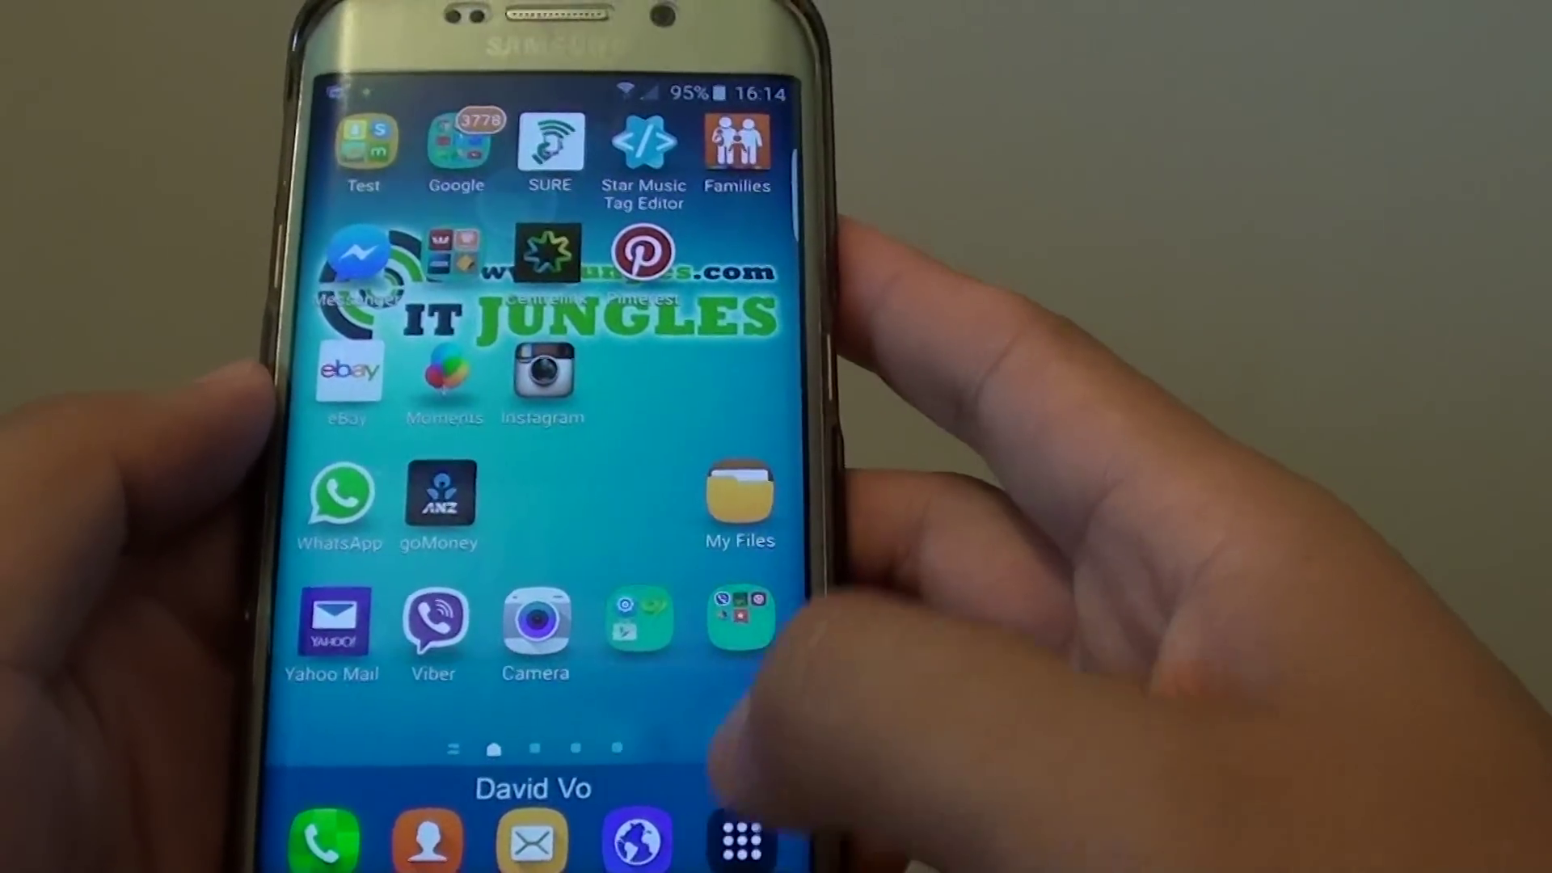
click(742, 840)
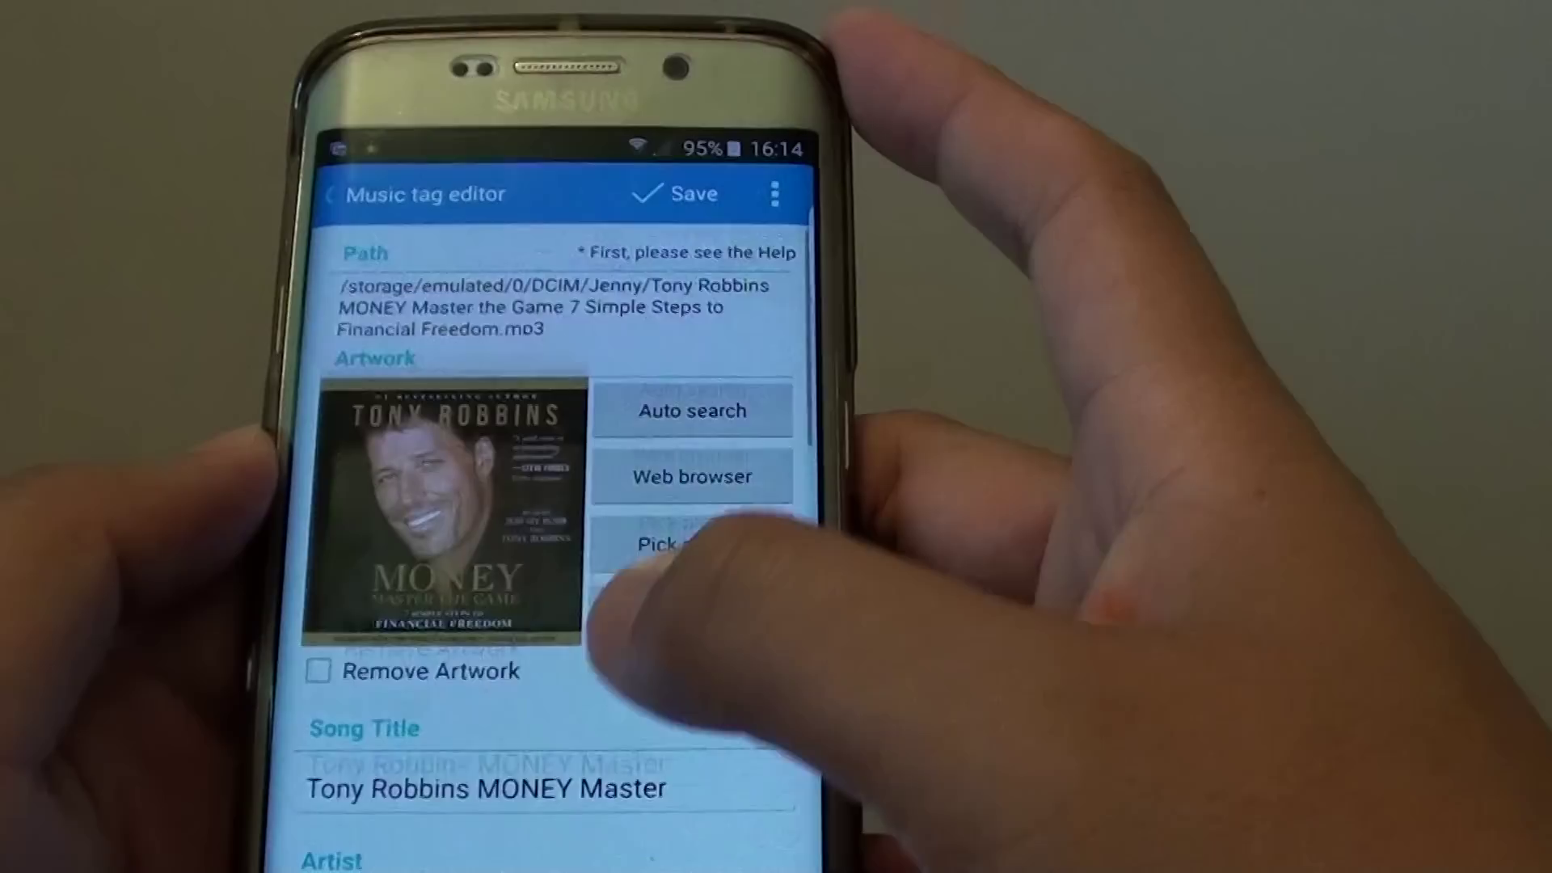
scroll(557, 509, down, 10)
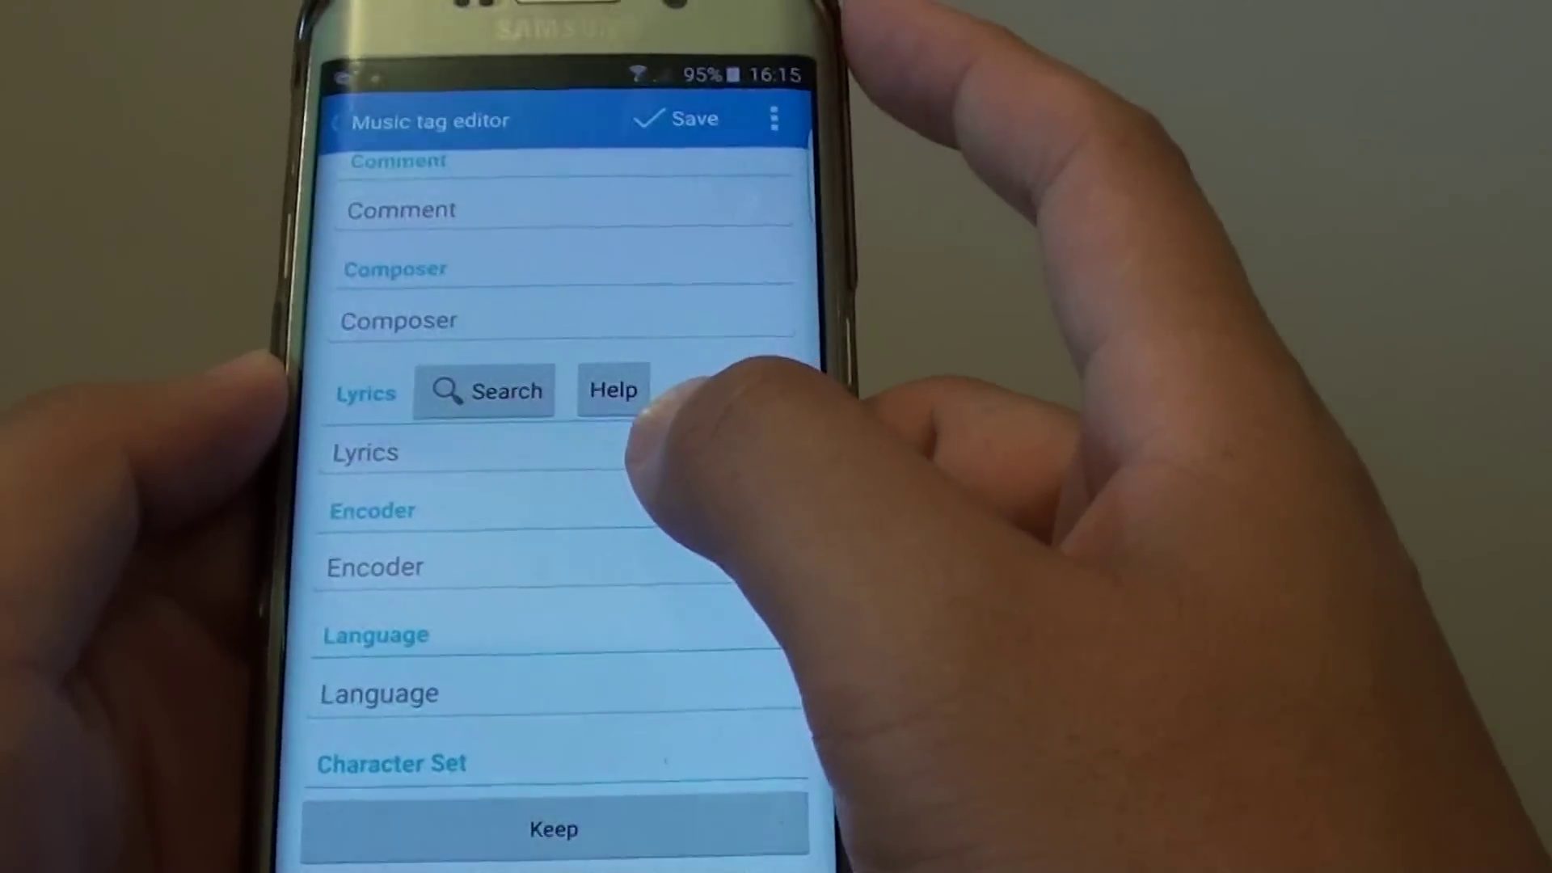
key(alt+Tab)
click(594, 412)
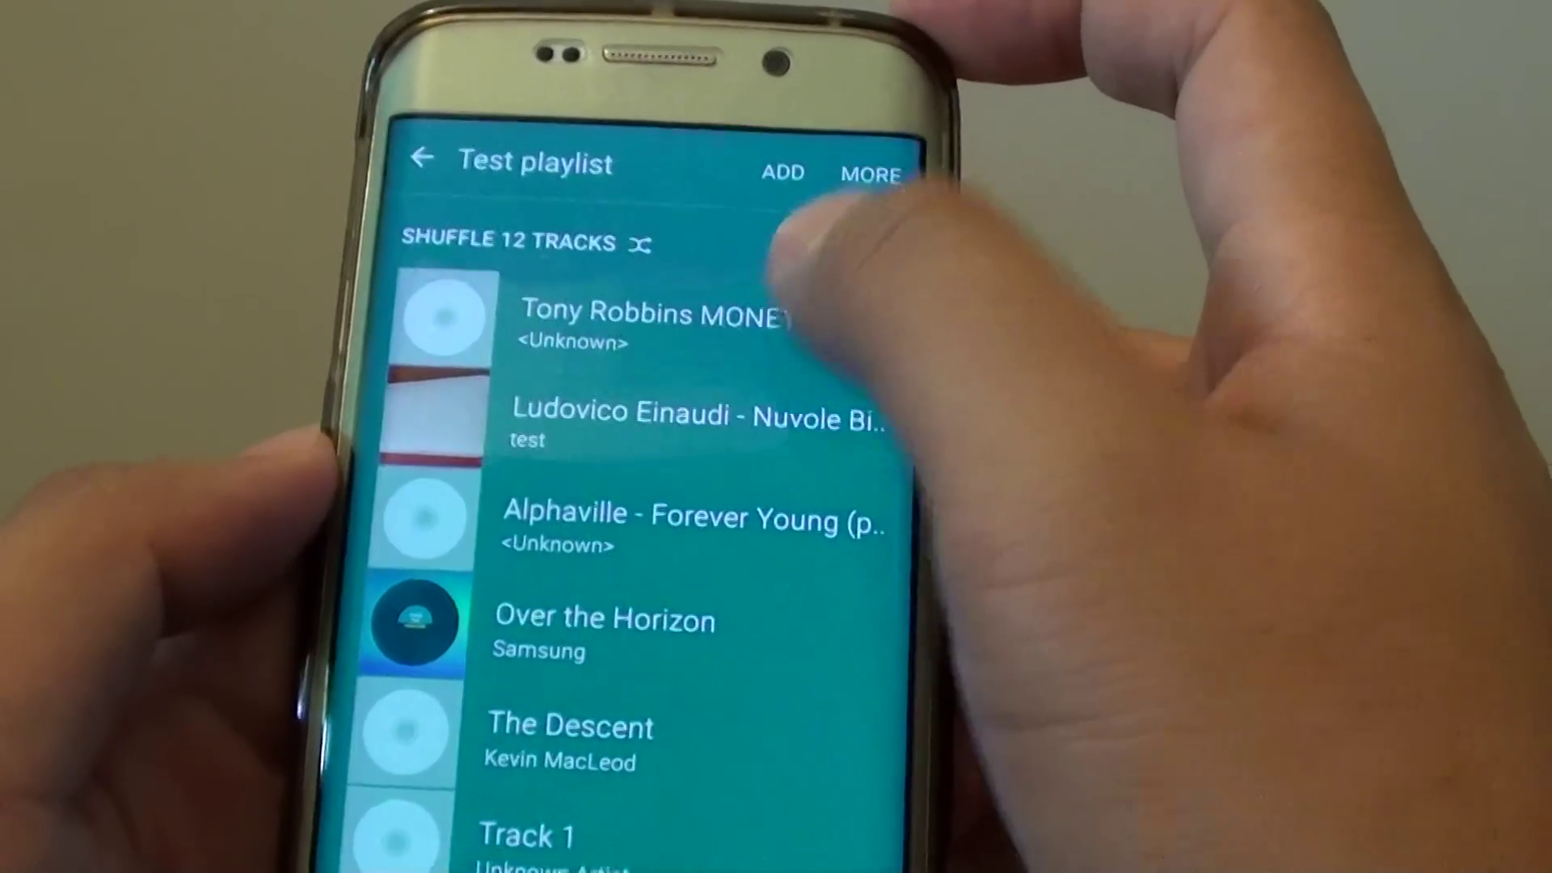
Play Tony Robbins MONEY Master, then switch back to the tag editor via recent apps
click(728, 313)
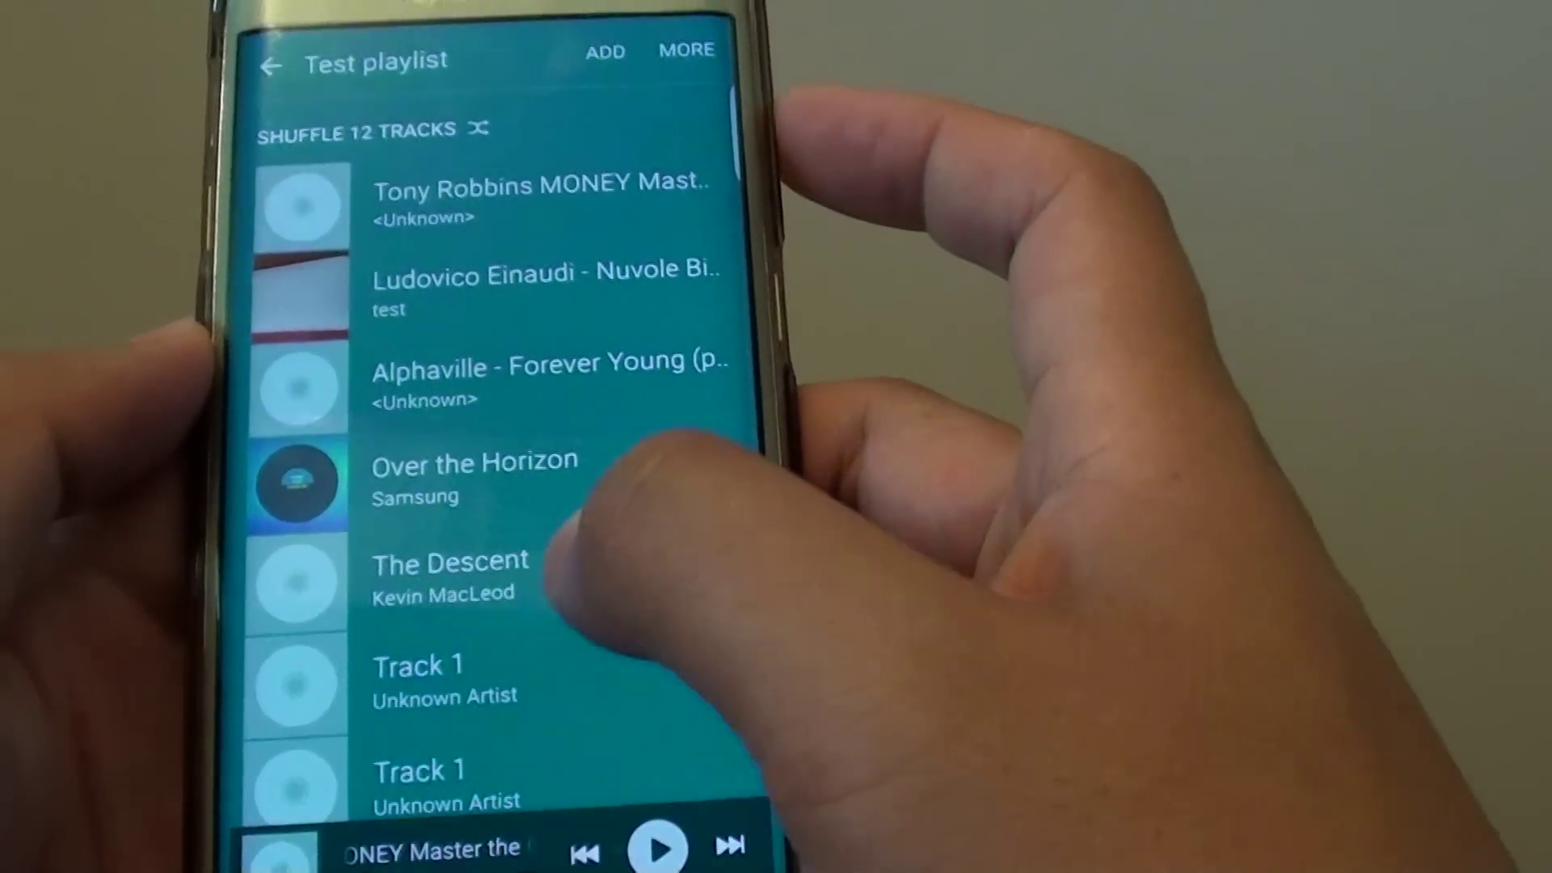
drag(655, 551, 546, 582)
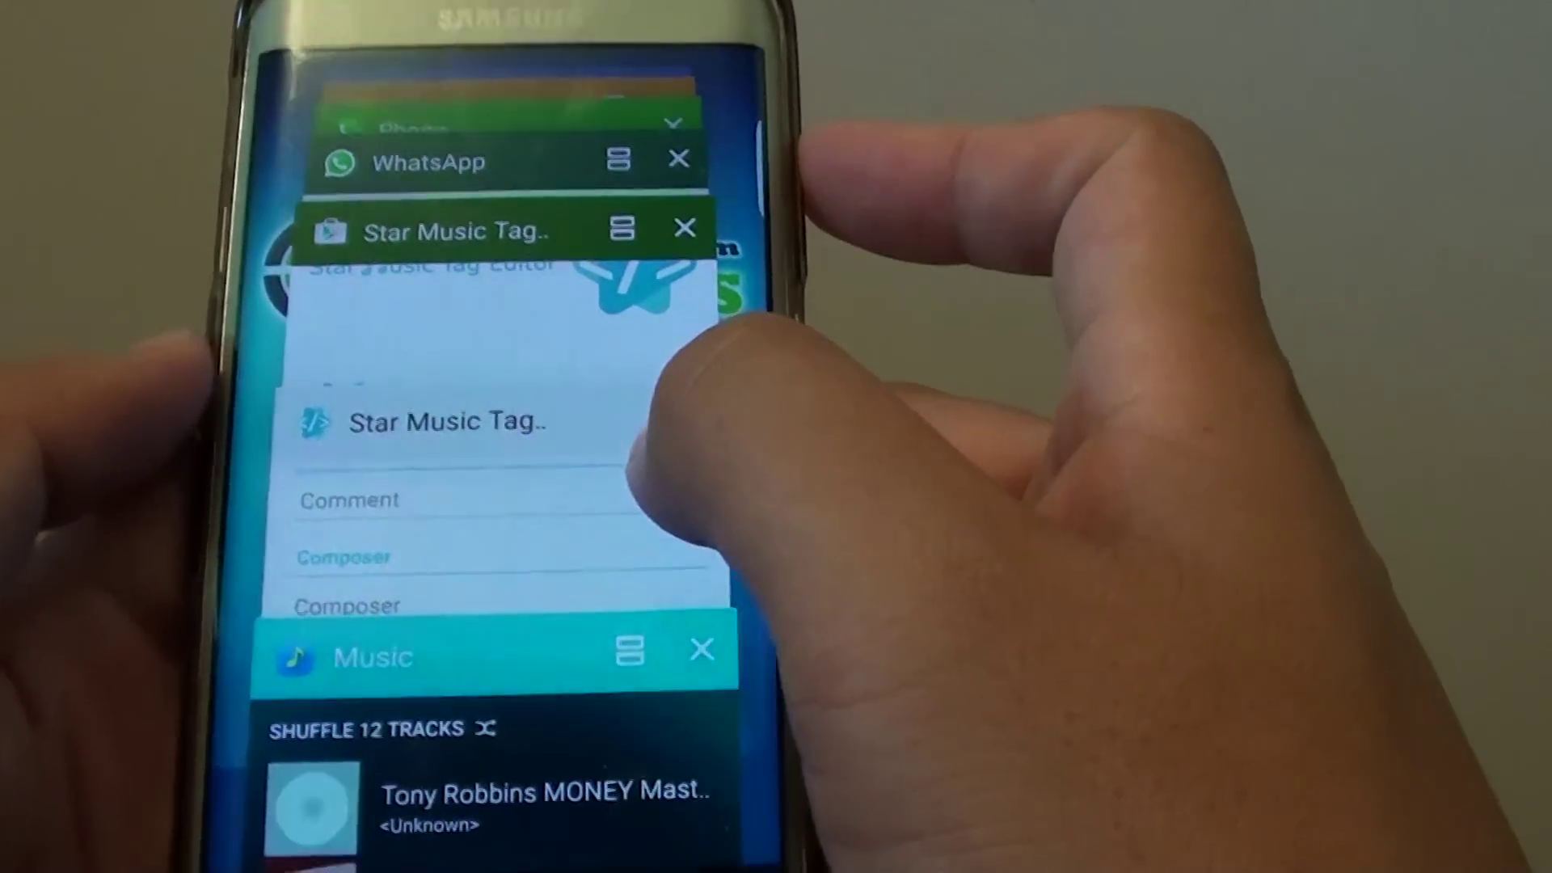
click(583, 438)
scroll(656, 485, up, 5)
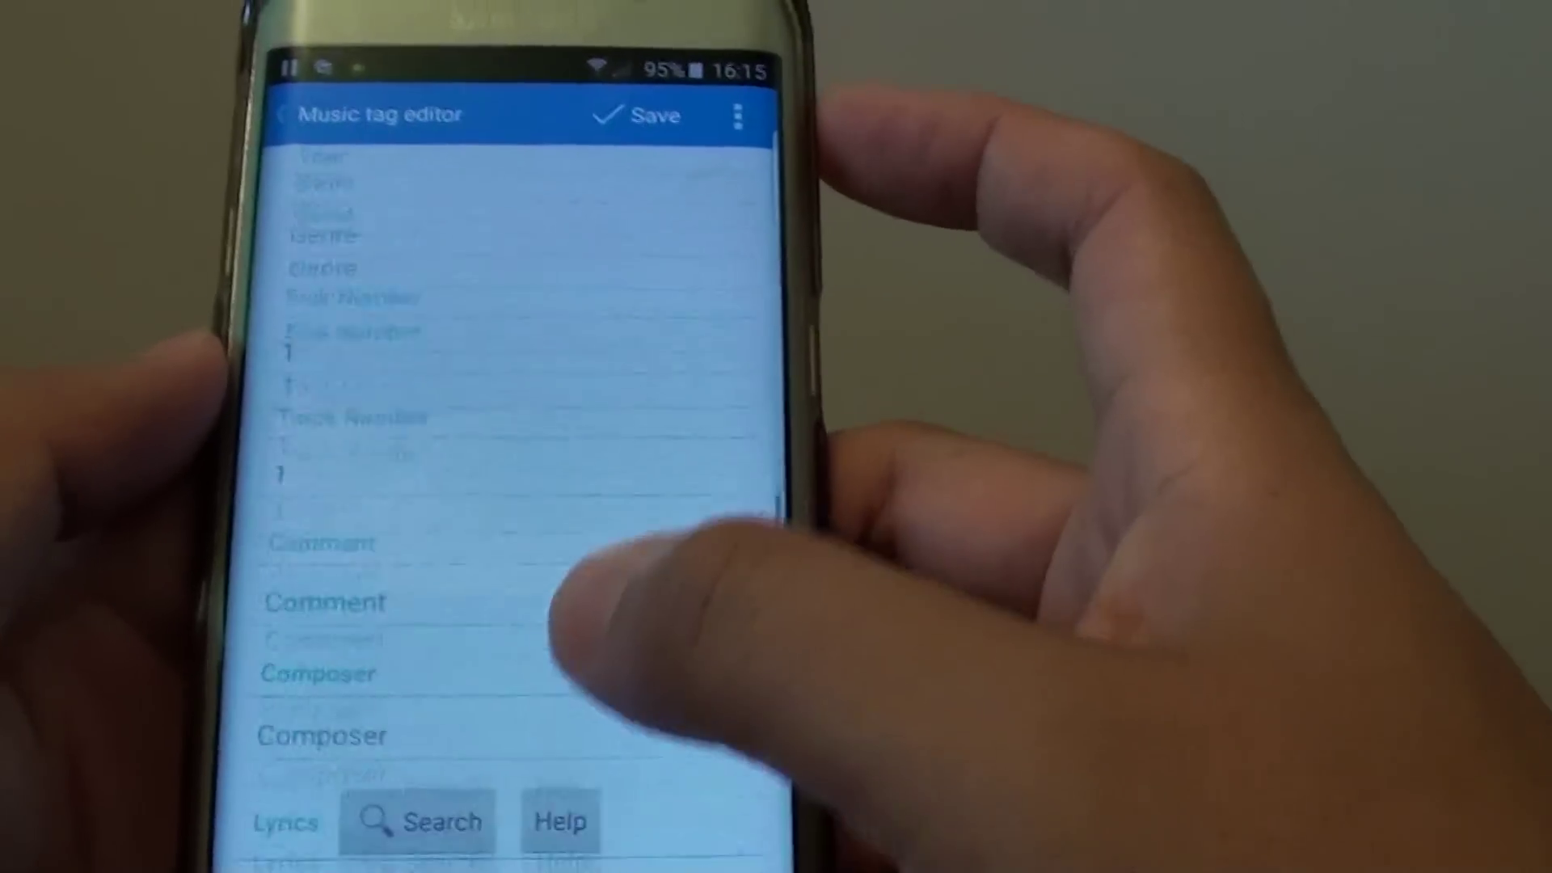
scroll(691, 461, up, 5)
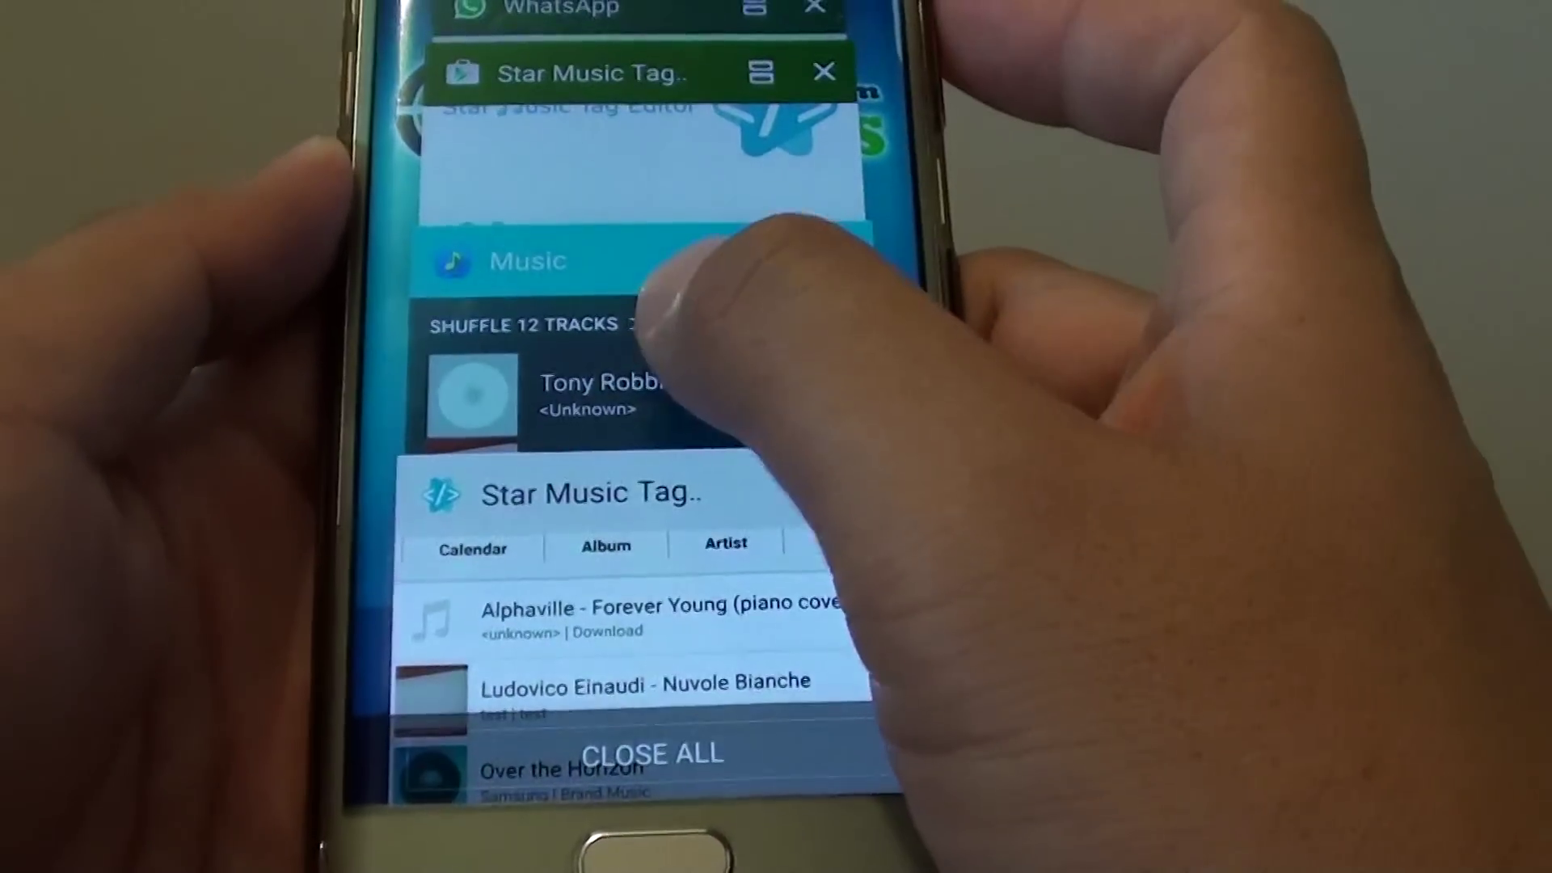
Switch to Samsung Music, open Test playlist, then go back to Playlists
click(709, 285)
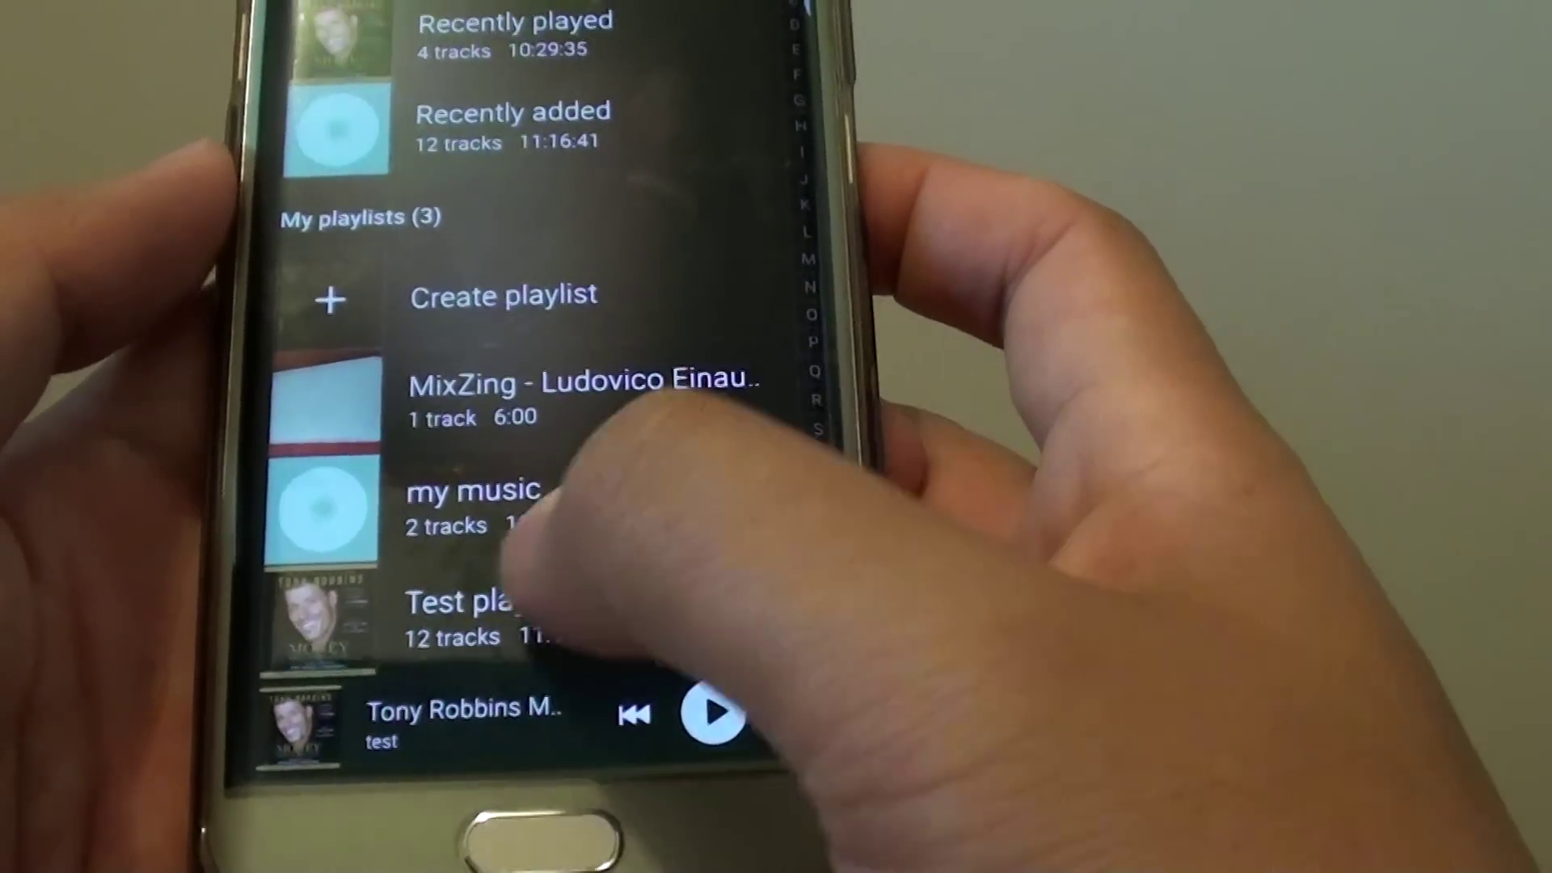
click(546, 571)
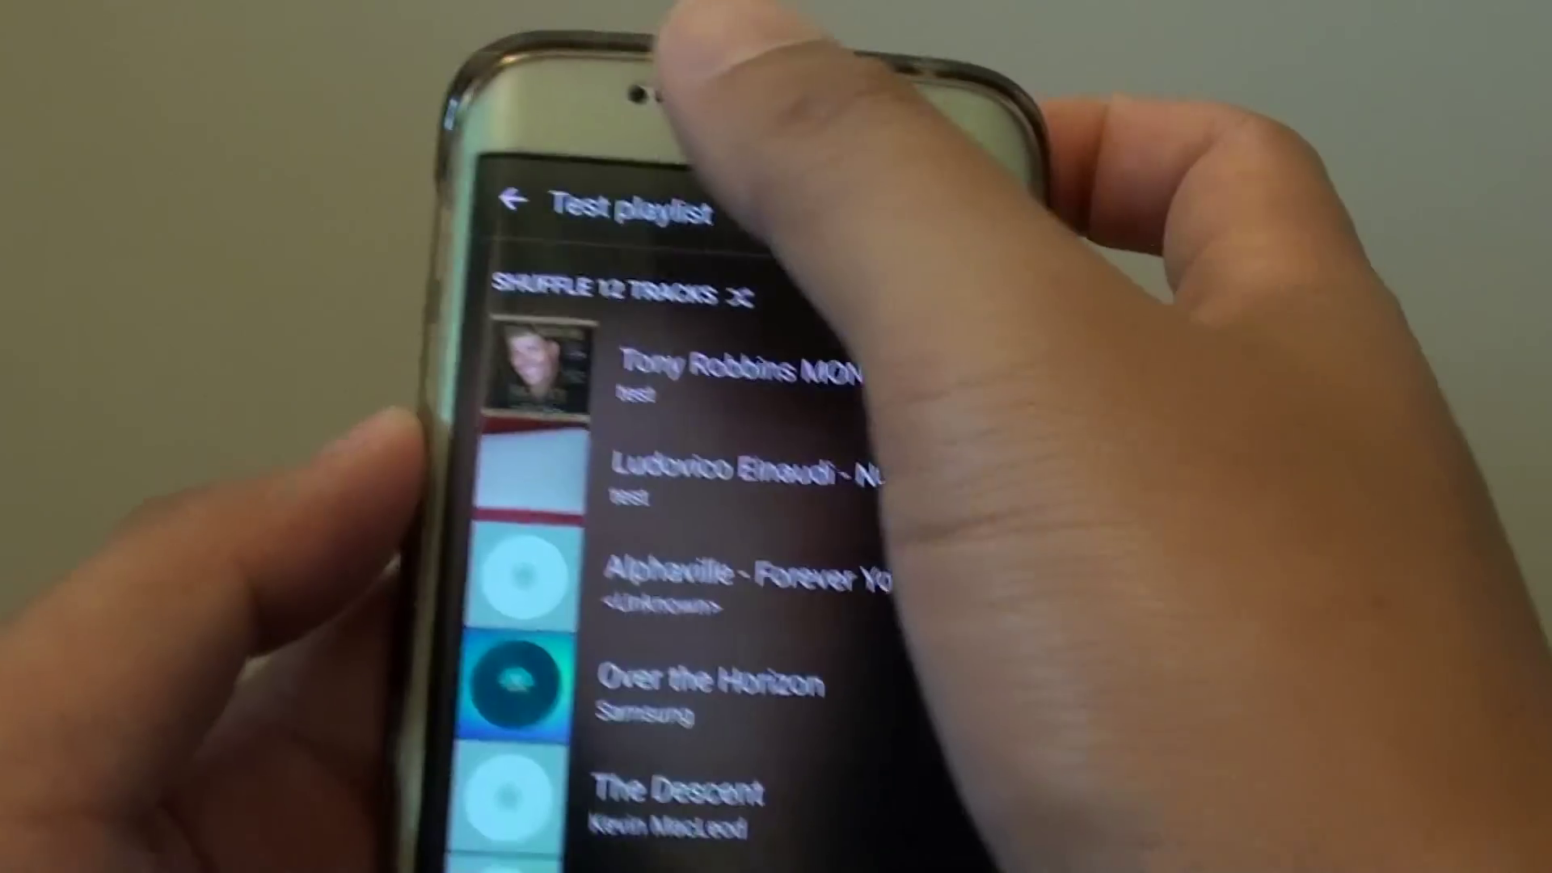
click(379, 185)
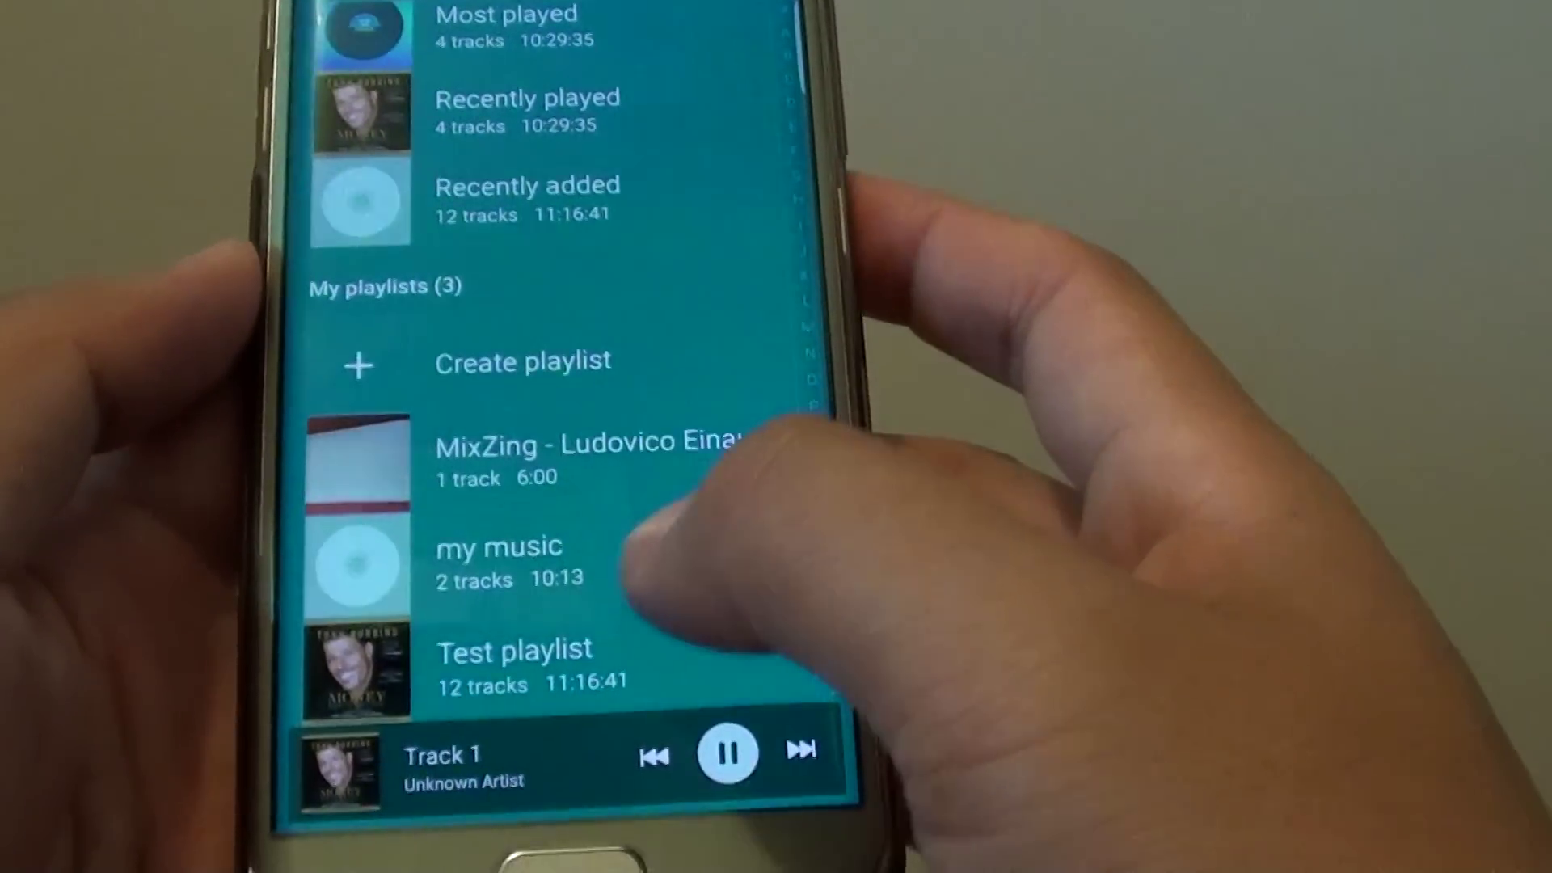